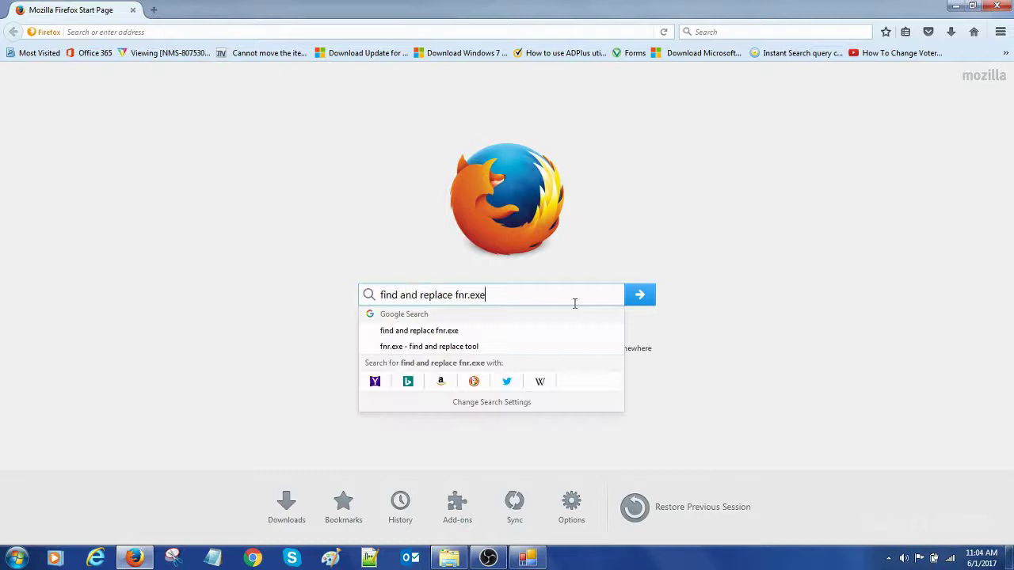
Search the web for "find and replace fnr.exe" and open the tool's CodePlex home page.
key(Return)
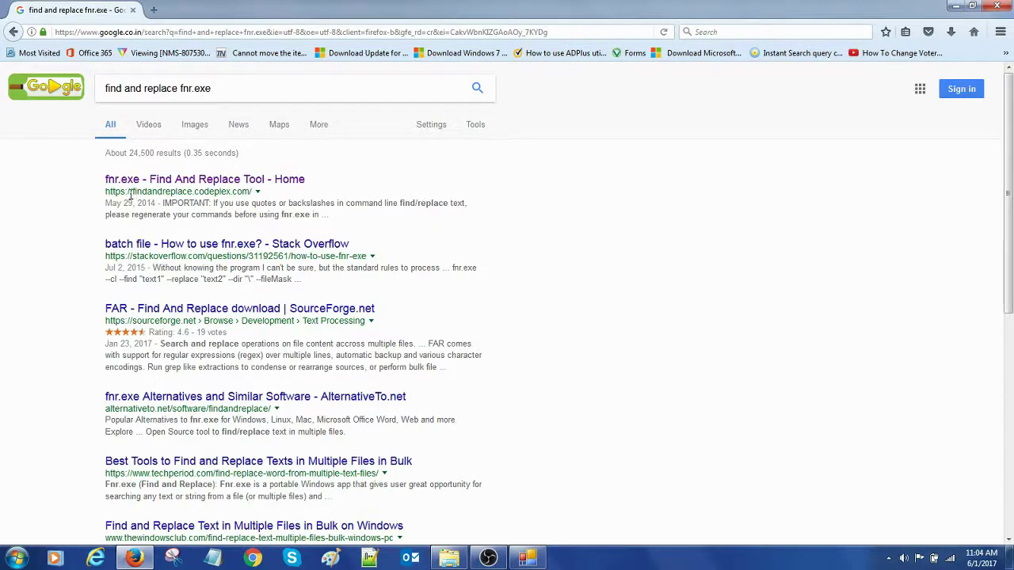
click(222, 184)
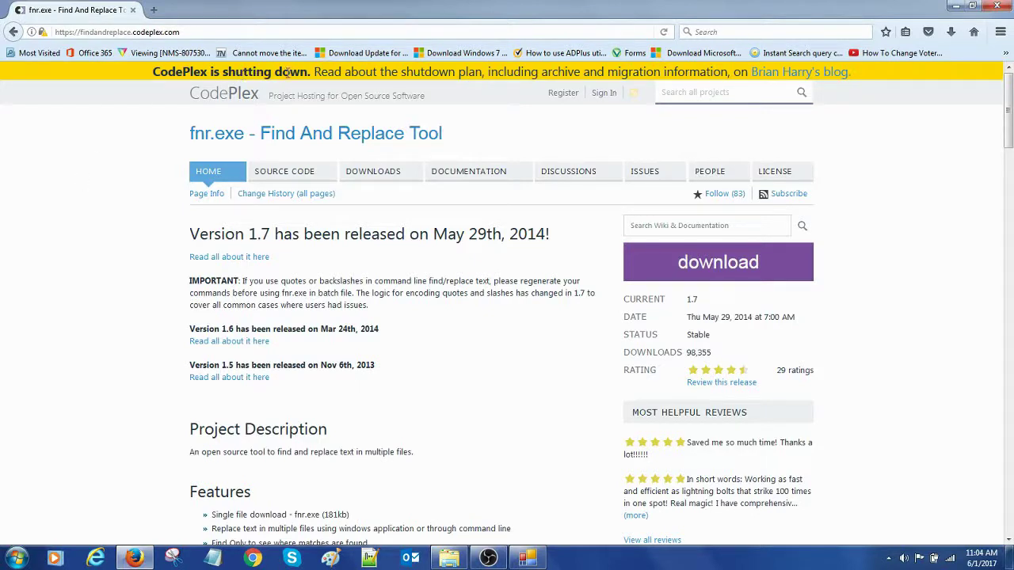
Open the blog post linked in the CodePlex shutdown notice and read its shutdown plan, archive and migration sections.
click(784, 79)
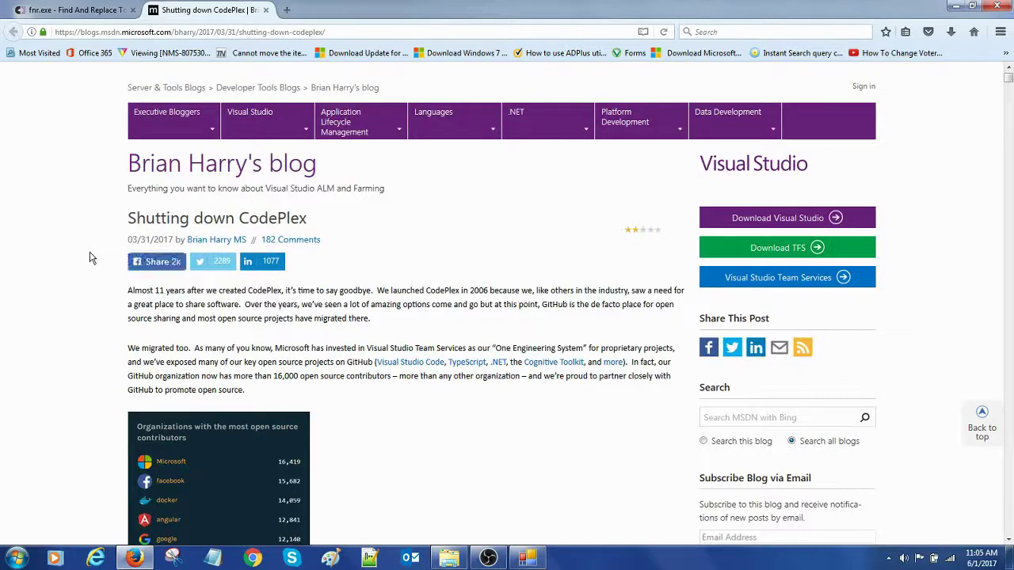
scroll(89, 258, down, 8)
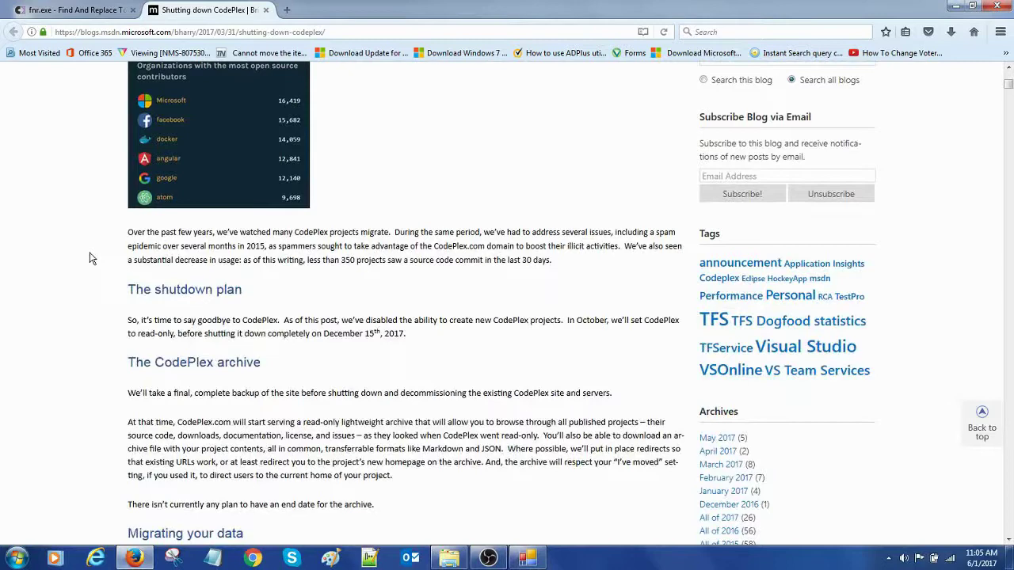
scroll(90, 258, down, 2)
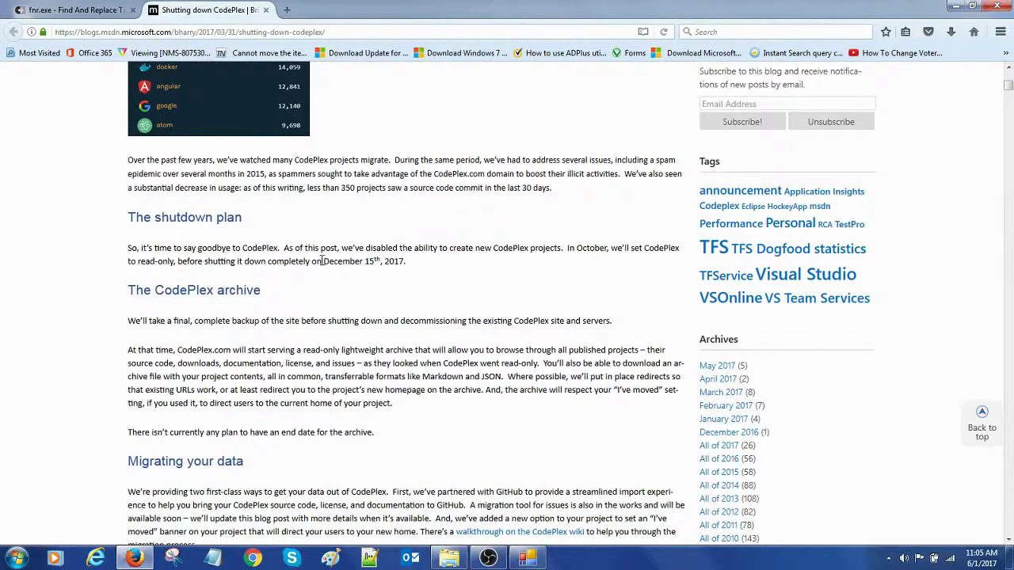
drag(321, 264, 419, 267)
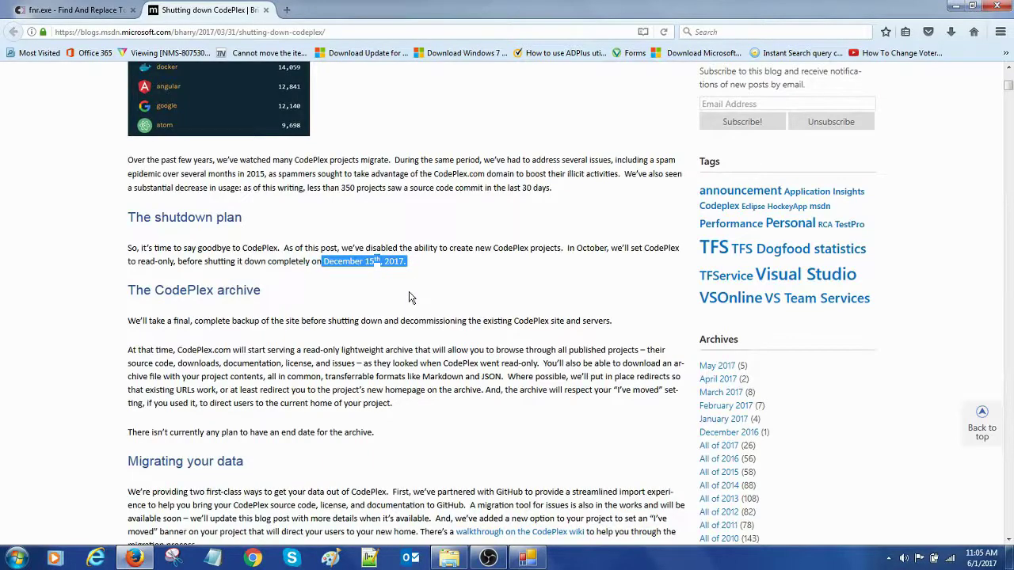
scroll(410, 297, down, 6)
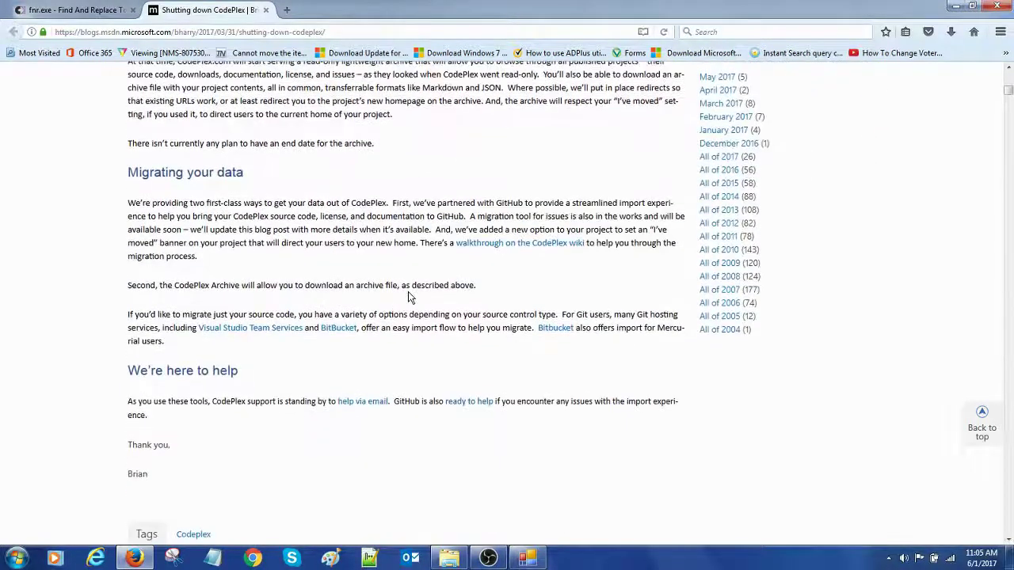
scroll(410, 297, up, 12)
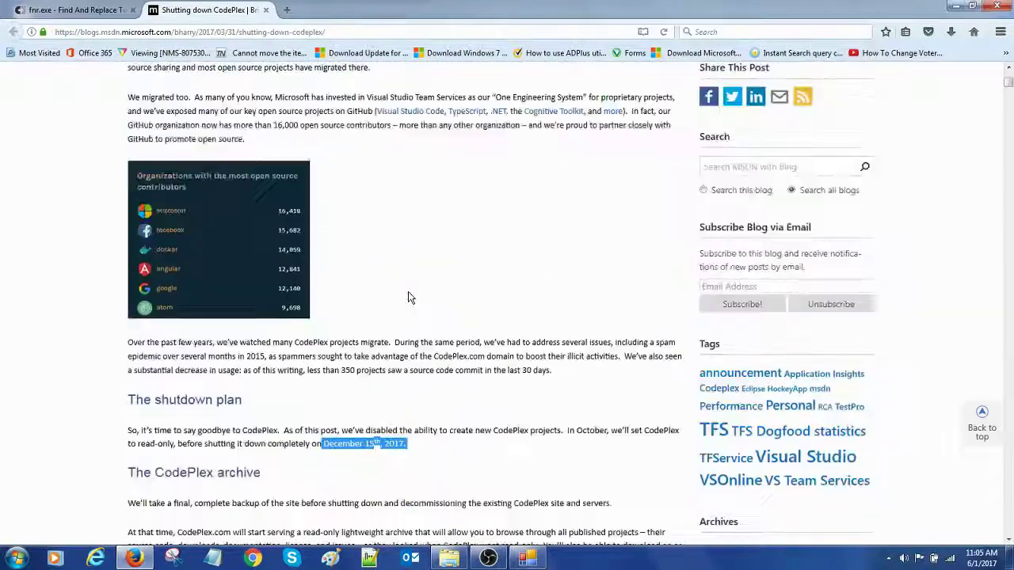
scroll(409, 297, up, 2)
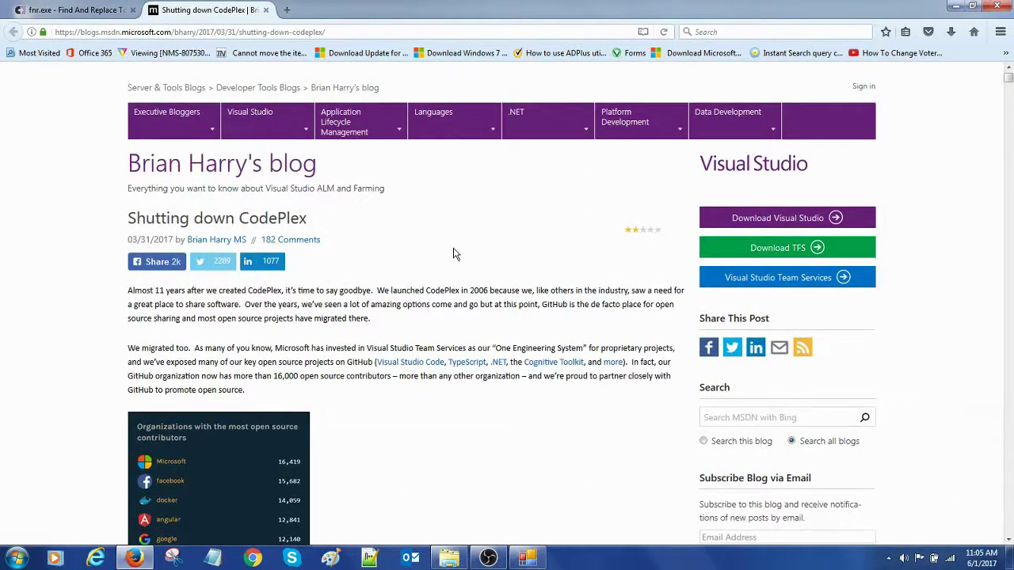
Return to the fnr.exe project page and review its release notes, project description and feature list.
click(89, 12)
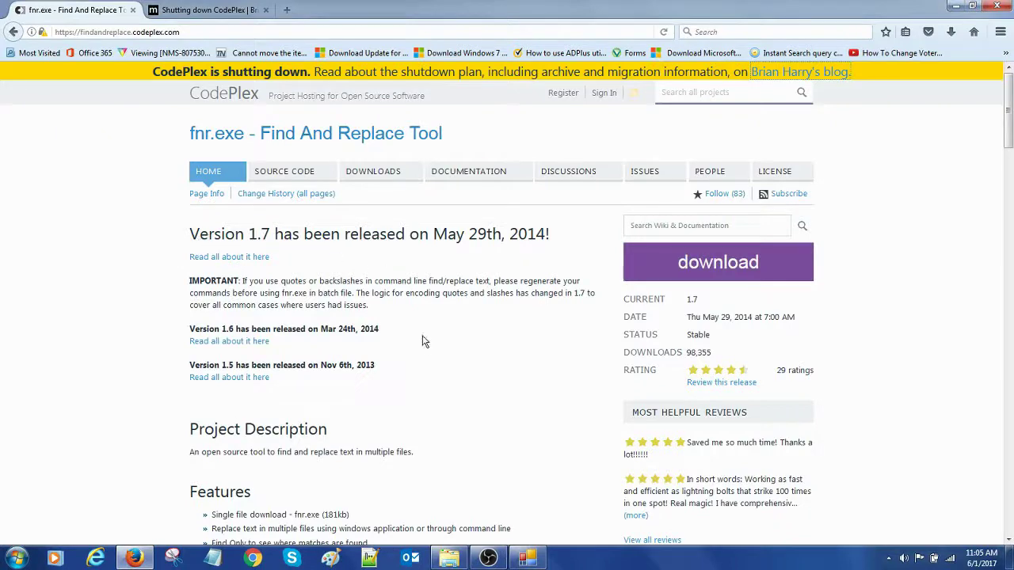
scroll(422, 344, down, 5)
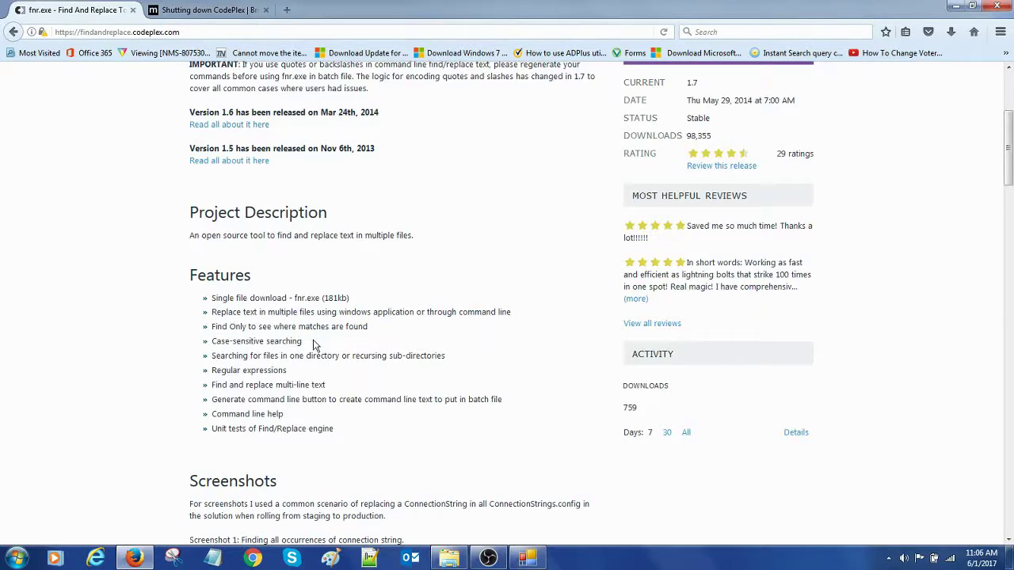
scroll(313, 346, down, 2)
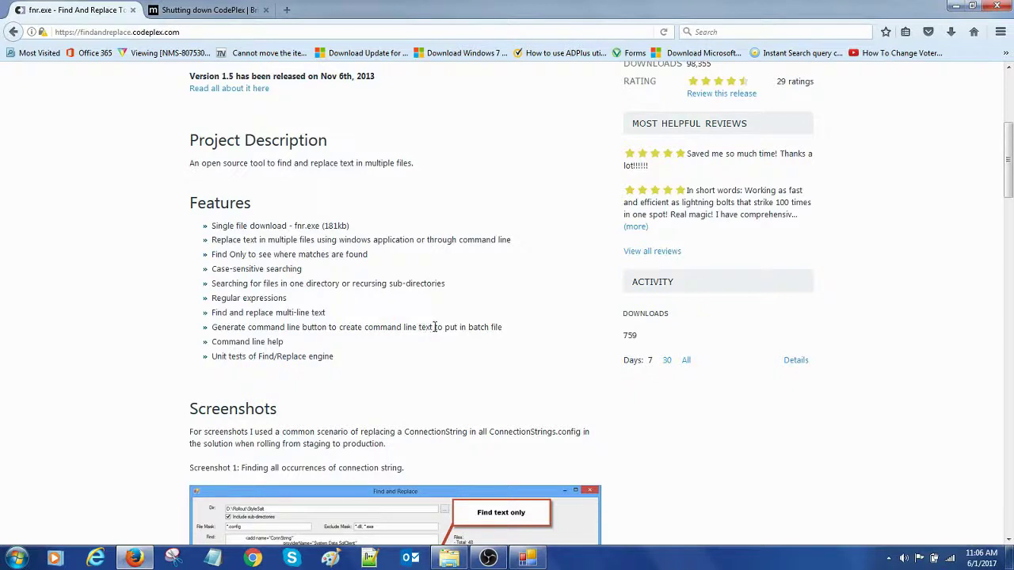
scroll(545, 332, down, 3)
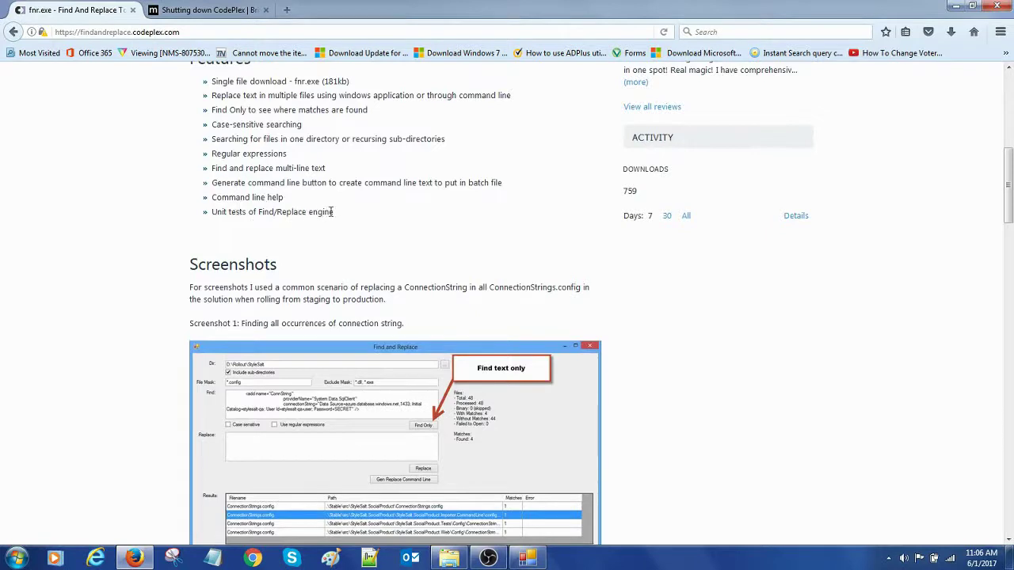
scroll(399, 220, up, 2)
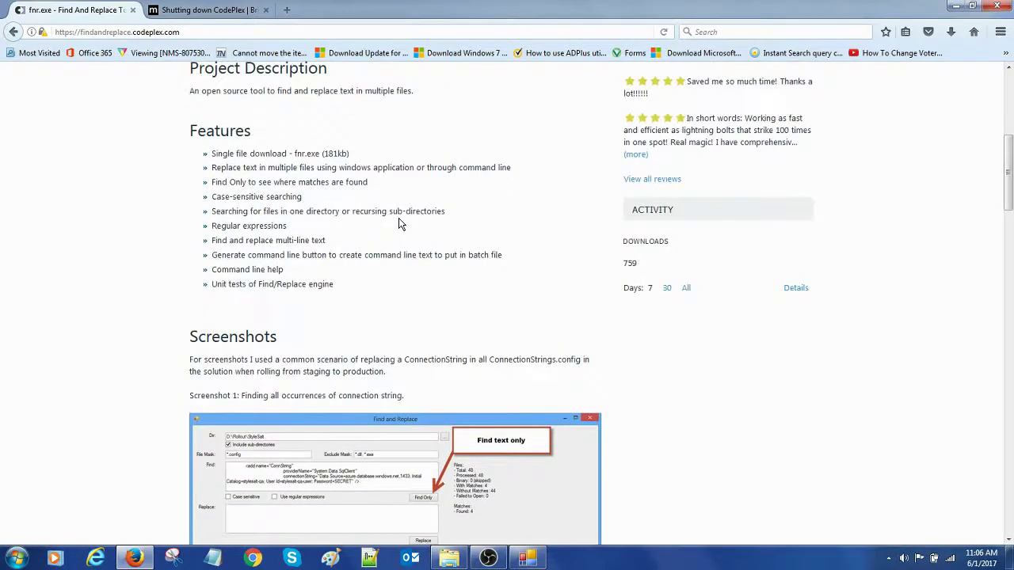
scroll(398, 221, down, 6)
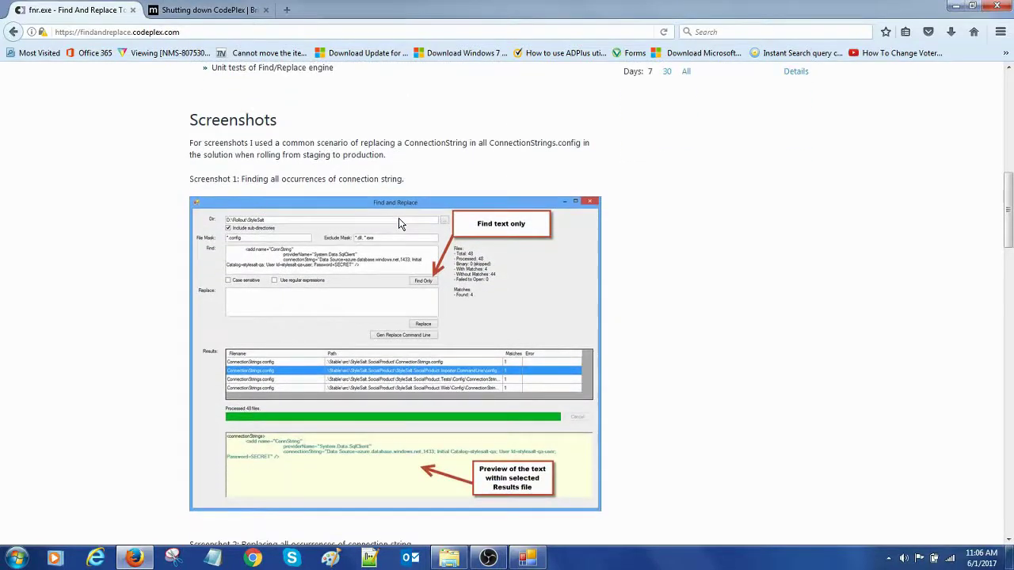
Enlarge the page to 130% and examine the screenshots of finding text, replacing text and generating a replace command line.
key(ctrl+plus)
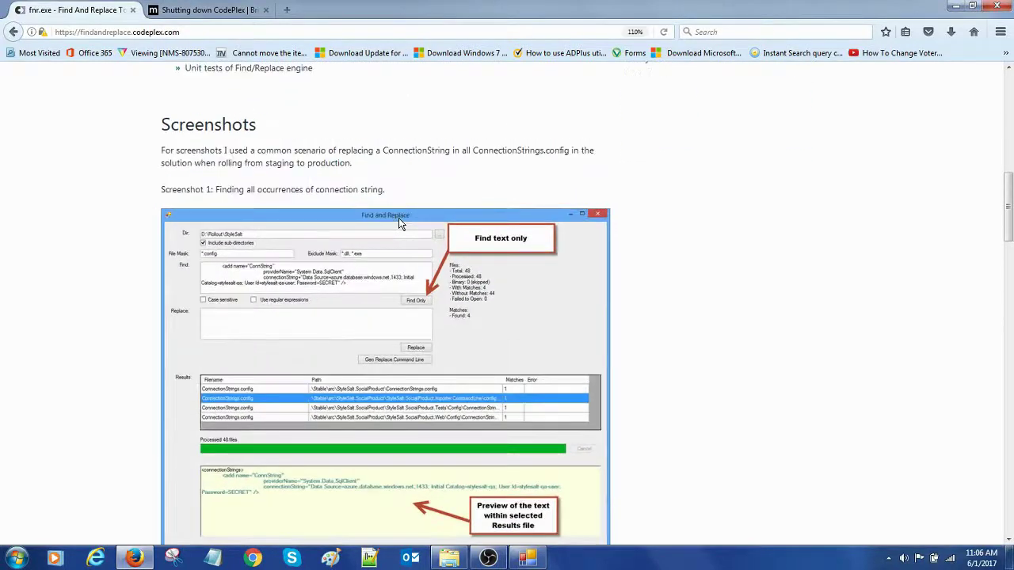
key(ctrl+plus)
key(ctrl+plus)
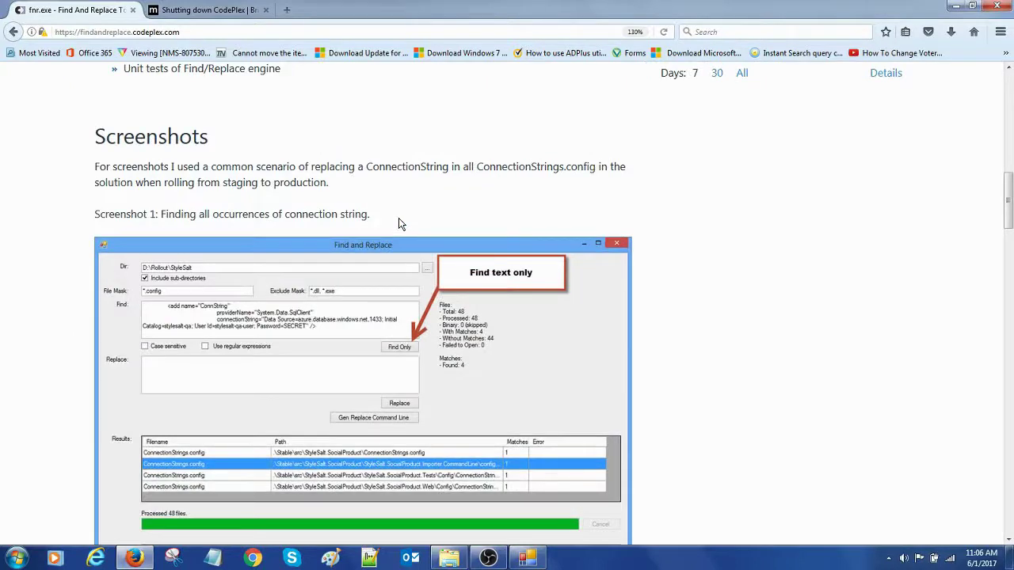
scroll(386, 234, down, 2)
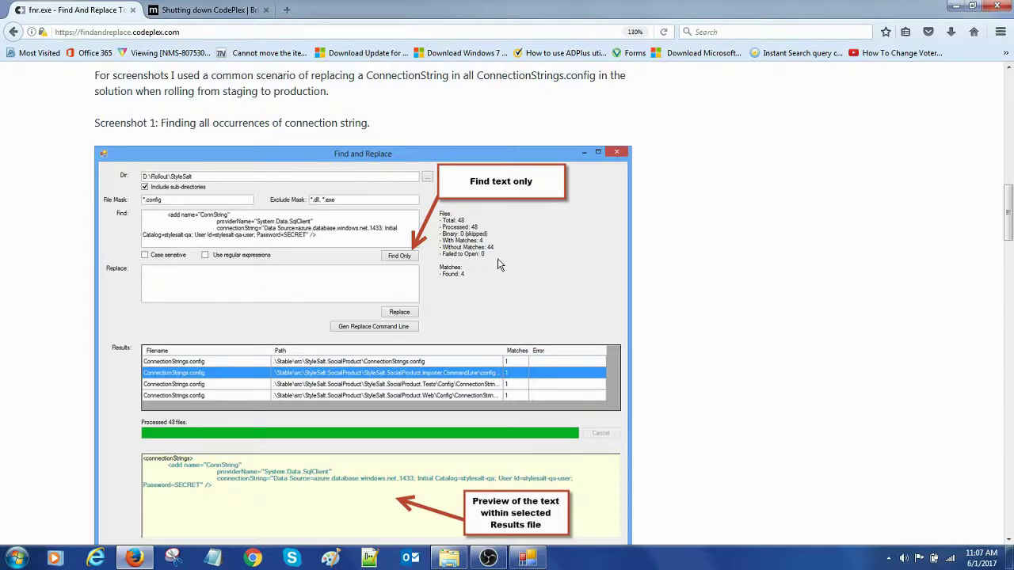
scroll(499, 264, down, 2)
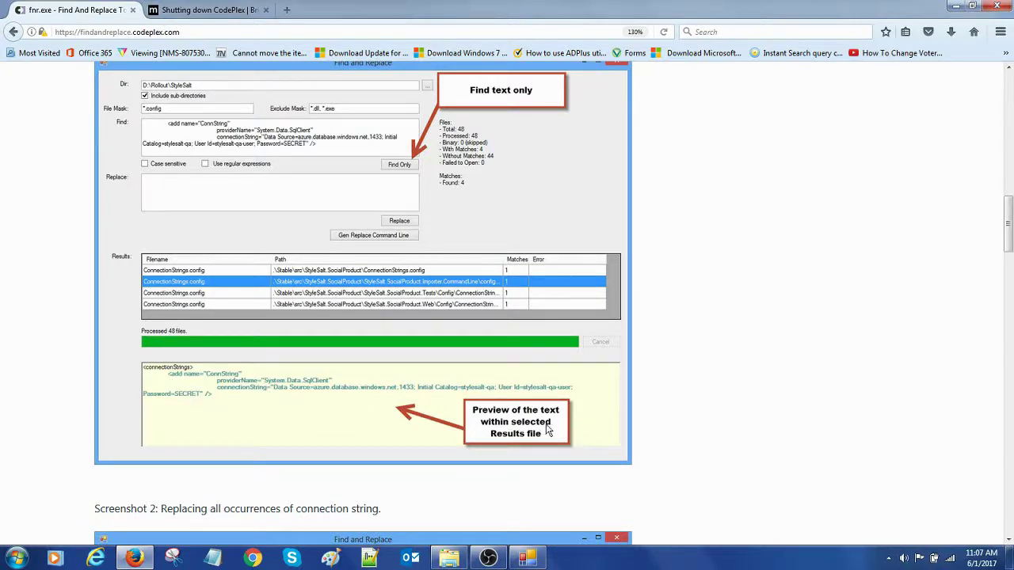
scroll(616, 367, down, 2)
scroll(616, 368, down, 6)
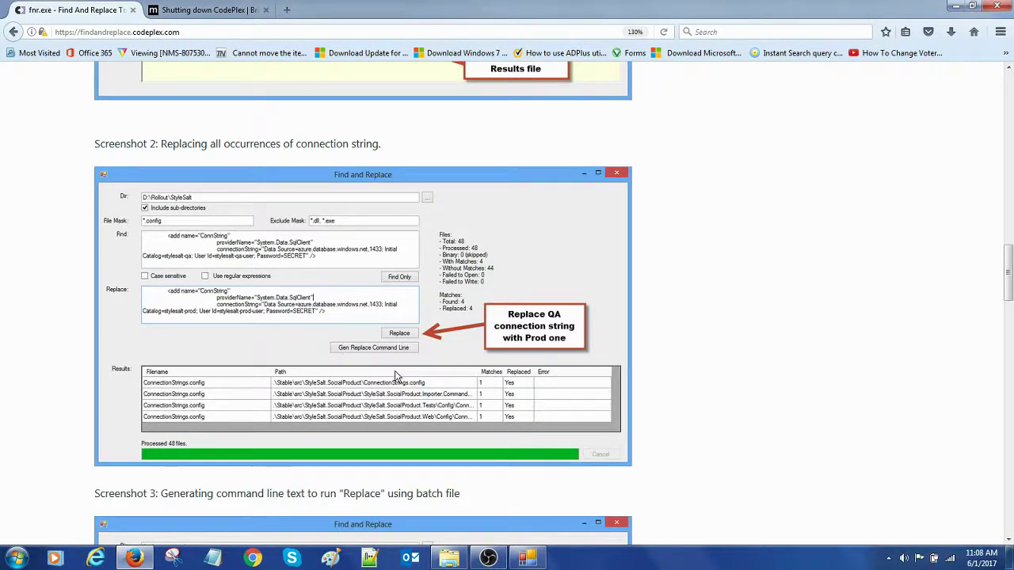
scroll(401, 372, down, 4)
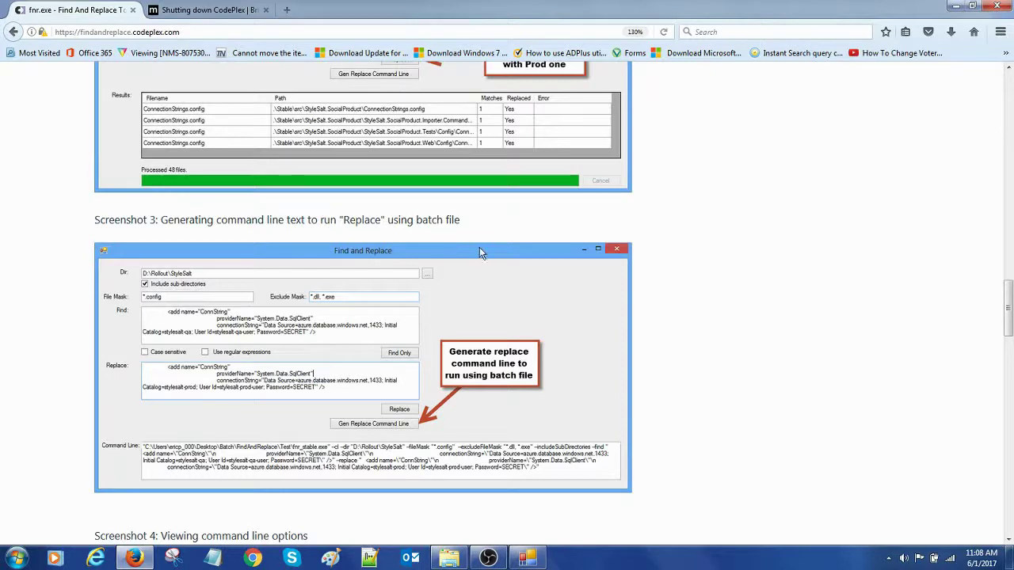
scroll(477, 254, down, 2)
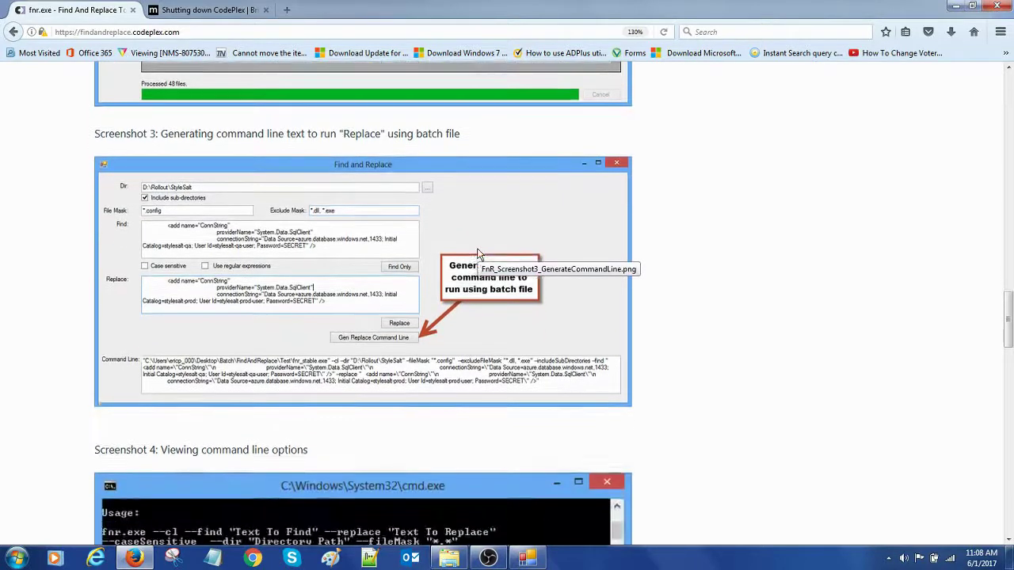
scroll(480, 245, up, 8)
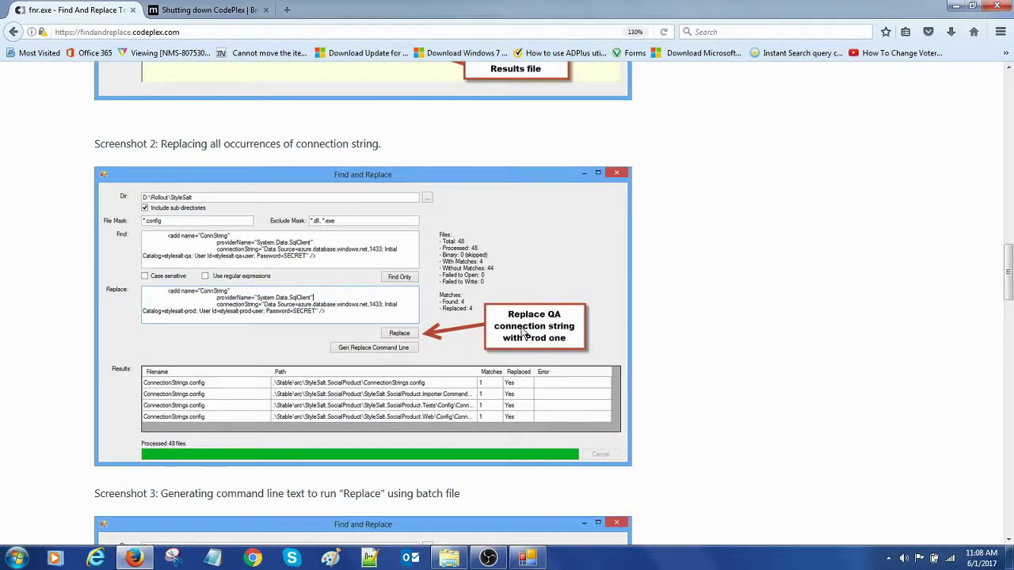
Examine the screenshots of command line options and command line searching, and read the project's Background section.
scroll(590, 284, down, 6)
scroll(589, 284, down, 8)
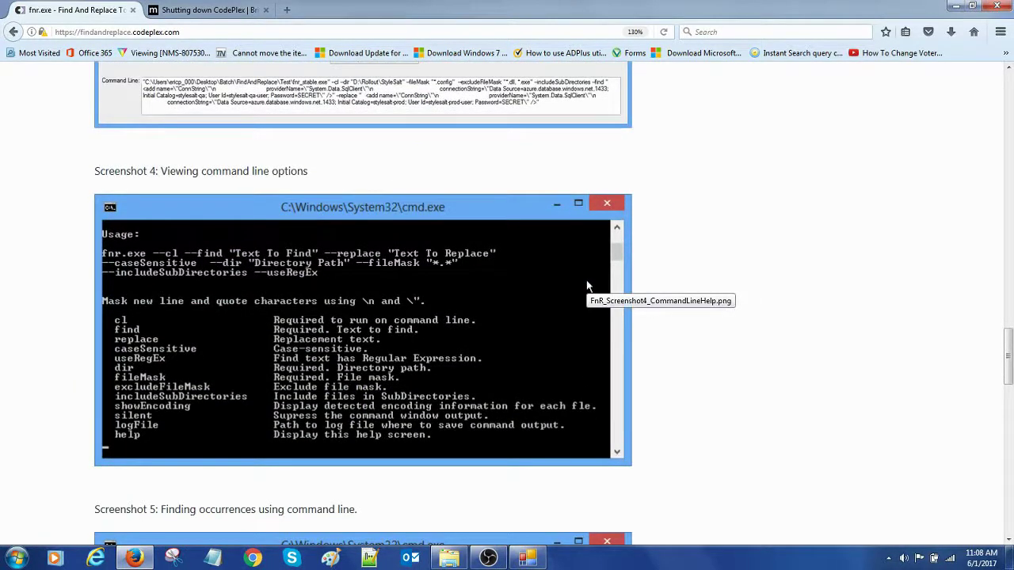
scroll(589, 284, down, 6)
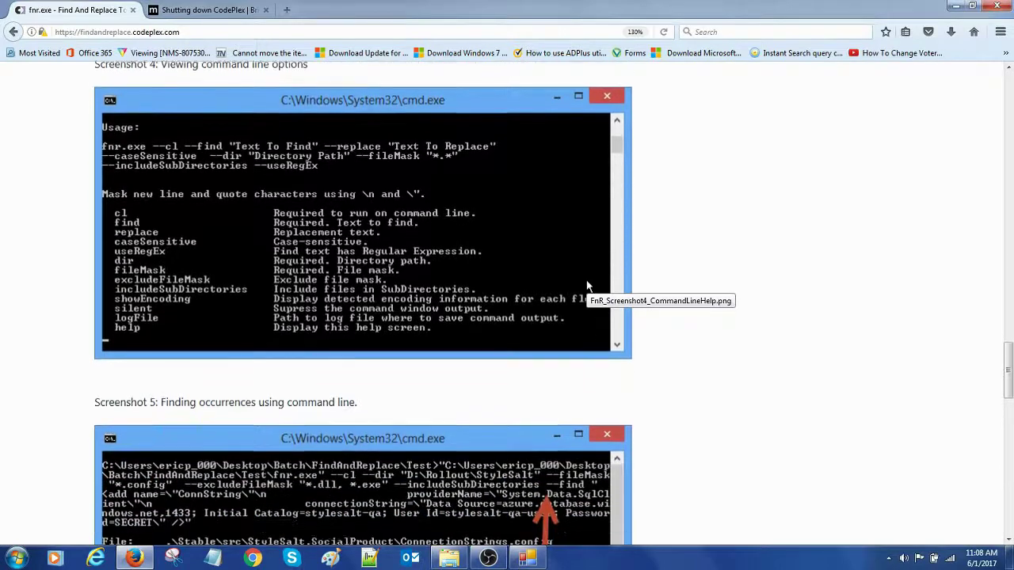
scroll(590, 284, down, 4)
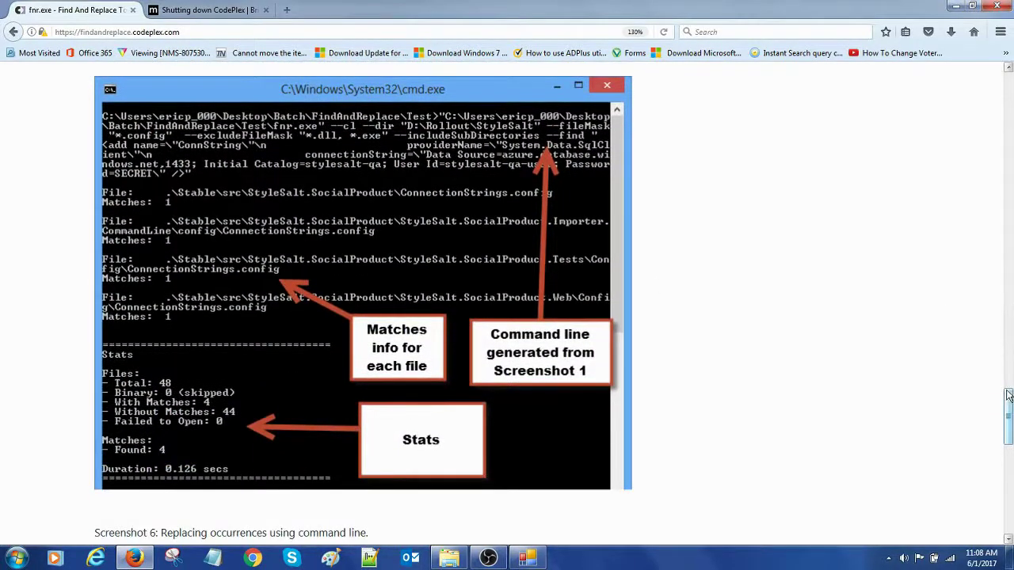
drag(1009, 401, 1008, 396)
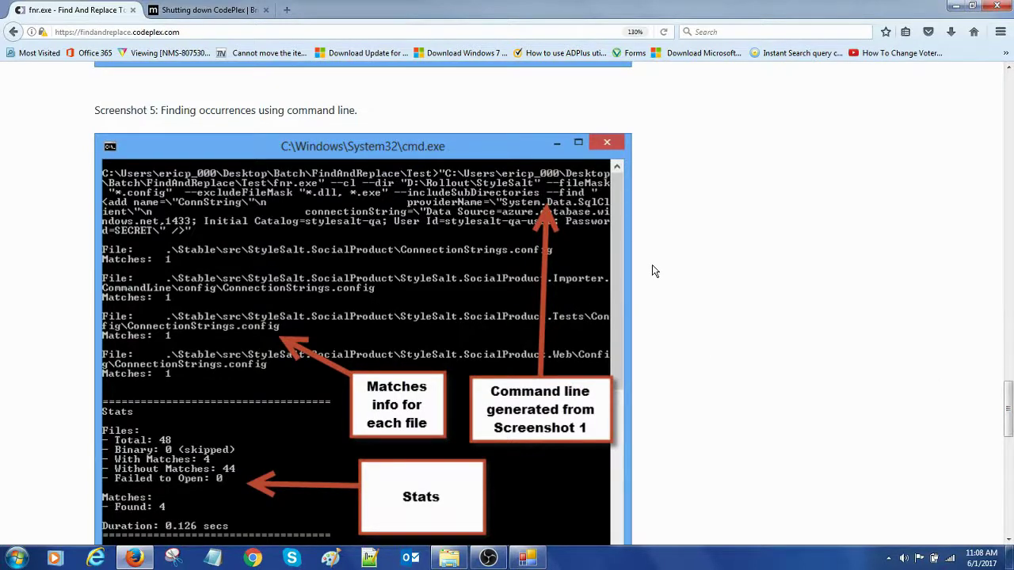
scroll(652, 266, down, 2)
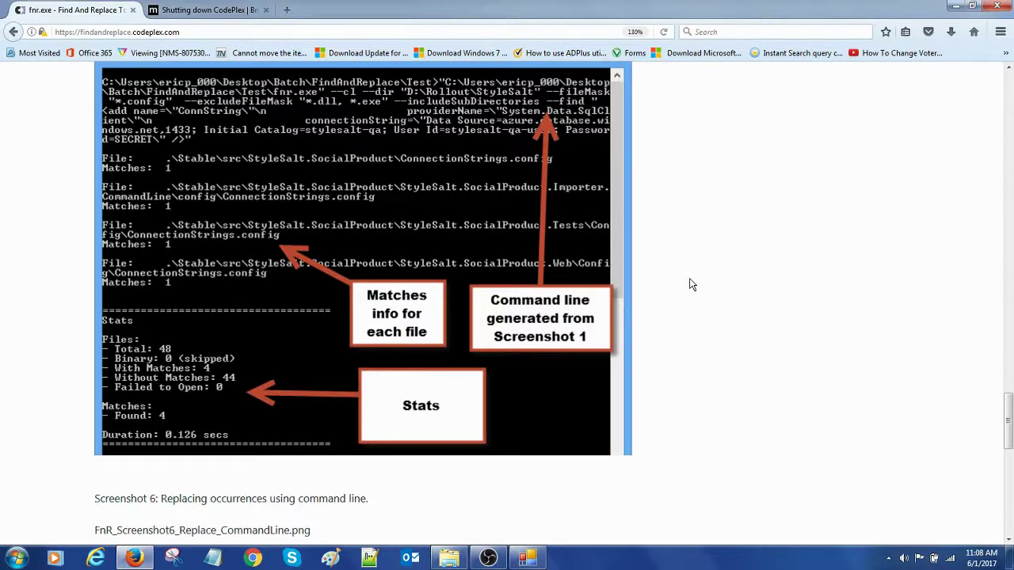
scroll(691, 284, down, 8)
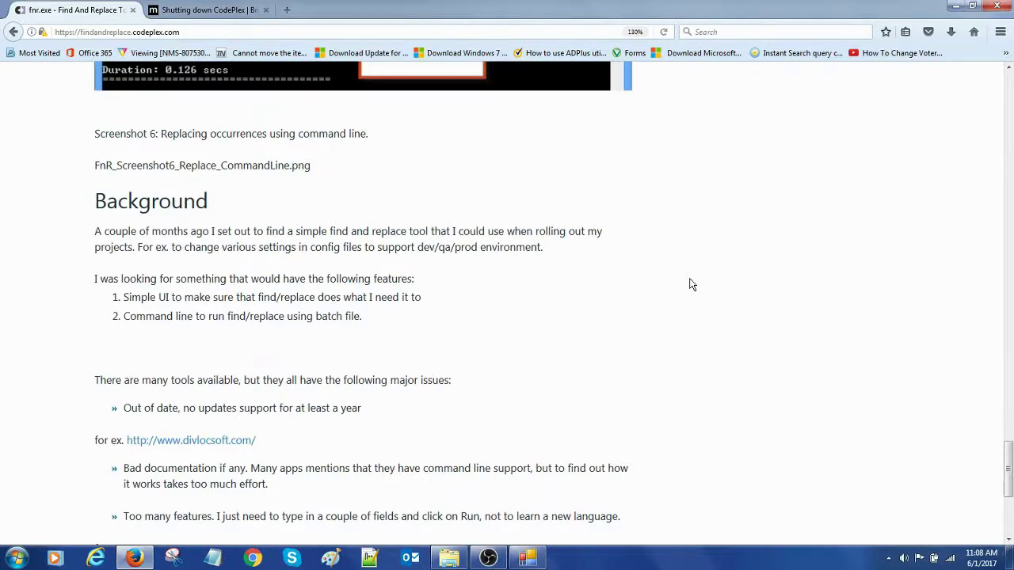
scroll(691, 283, down, 6)
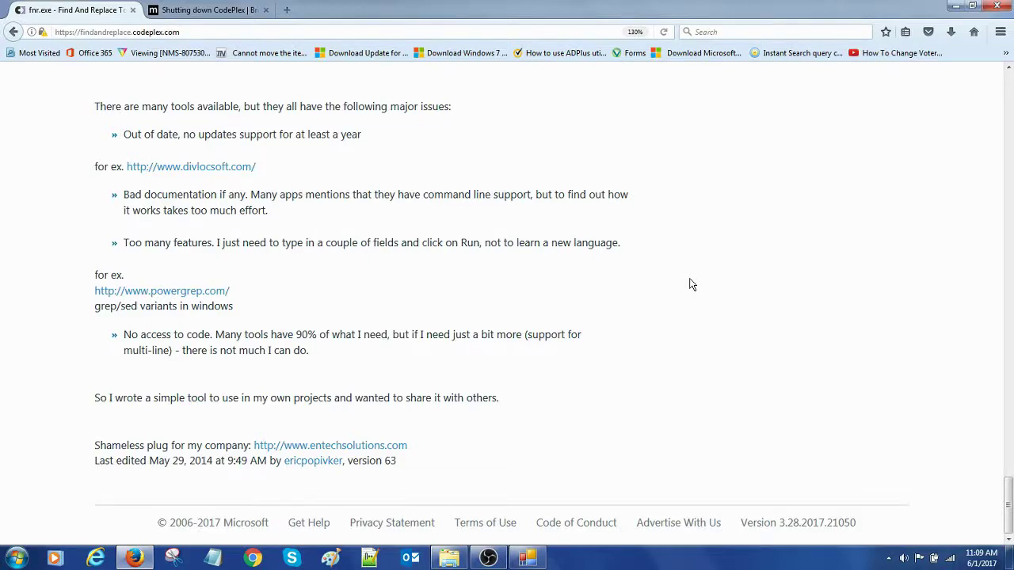
Locate the download of the tool's version 1.7 on the project home page.
scroll(691, 284, up, 20)
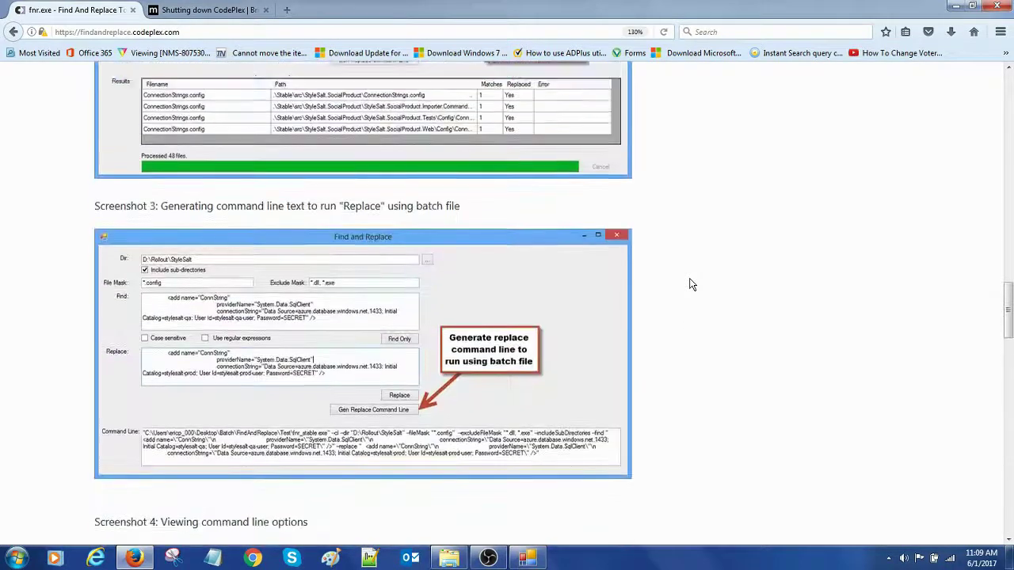
scroll(691, 284, up, 10)
scroll(691, 284, up, 20)
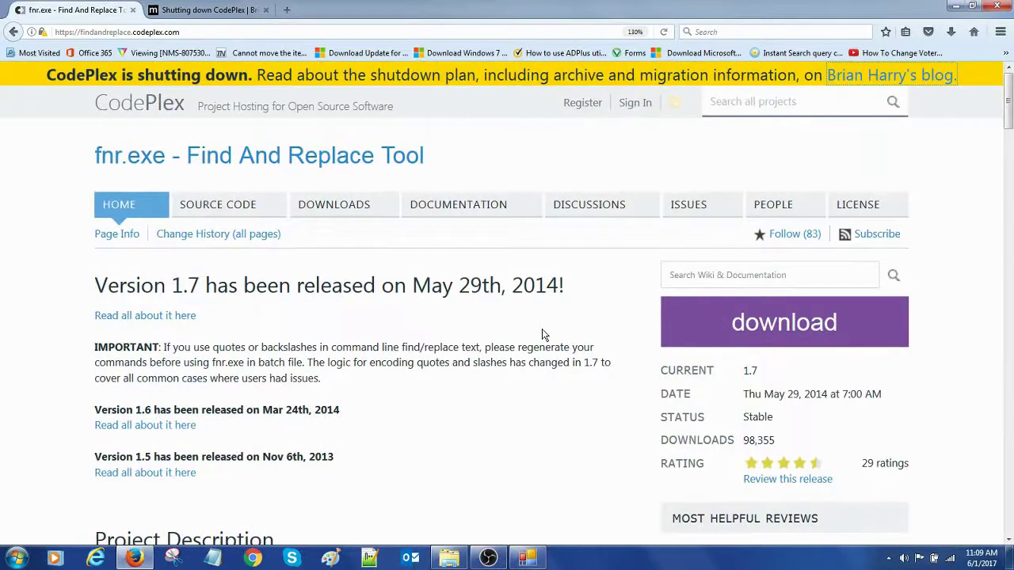
click(803, 323)
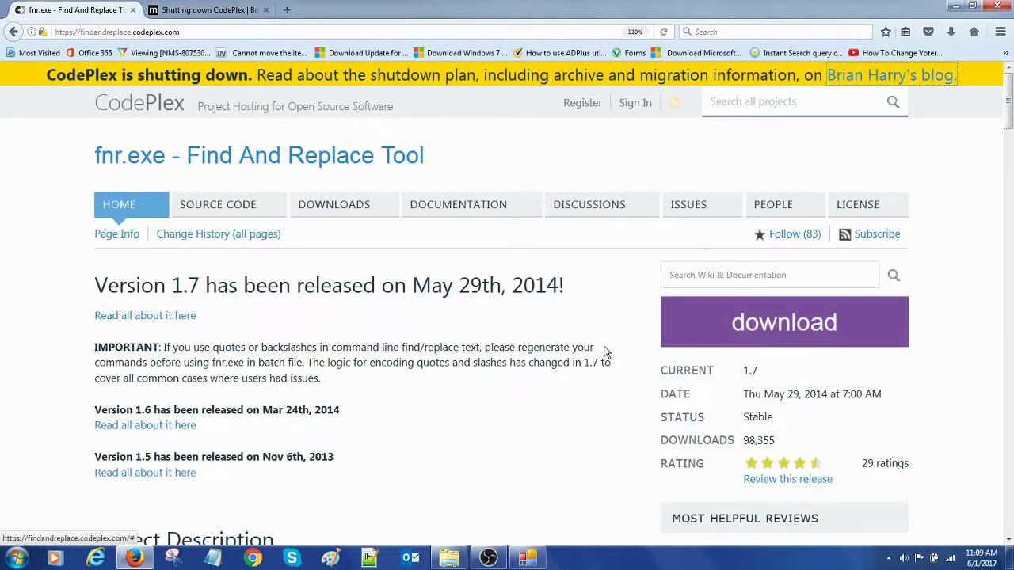
Clear the desktop of open windows and switch to the running Find and Replace tool.
key(super+d)
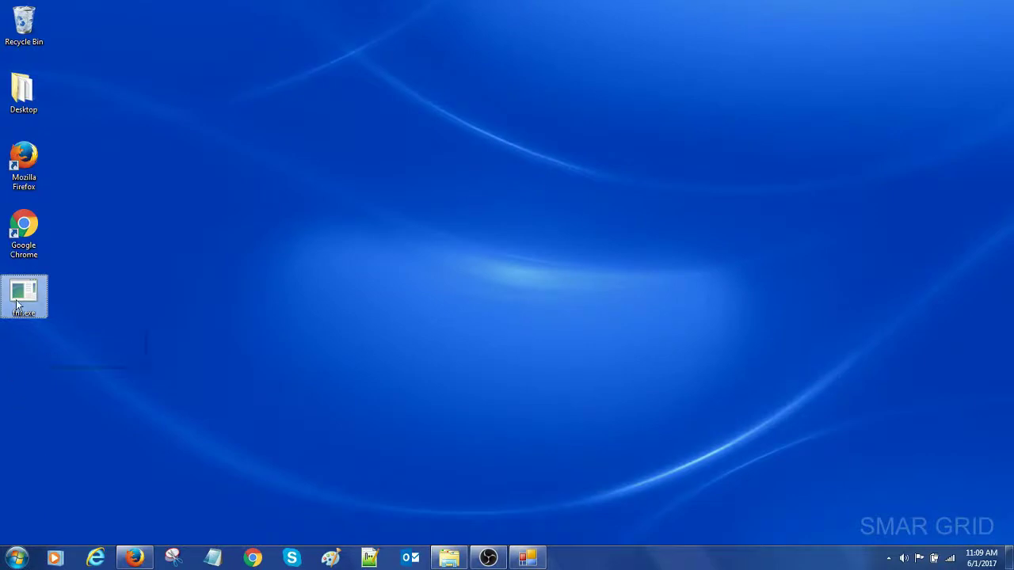
click(528, 558)
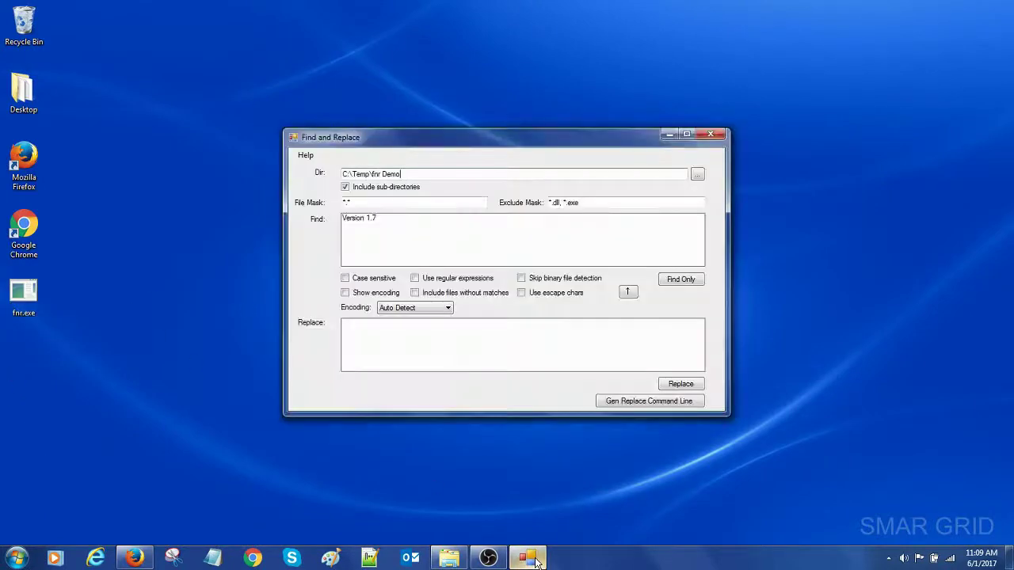
Switch to the fnr Demo folder in File Explorer and read the contents of text files Copy (9), Copy (5) and Copy (22).
click(449, 558)
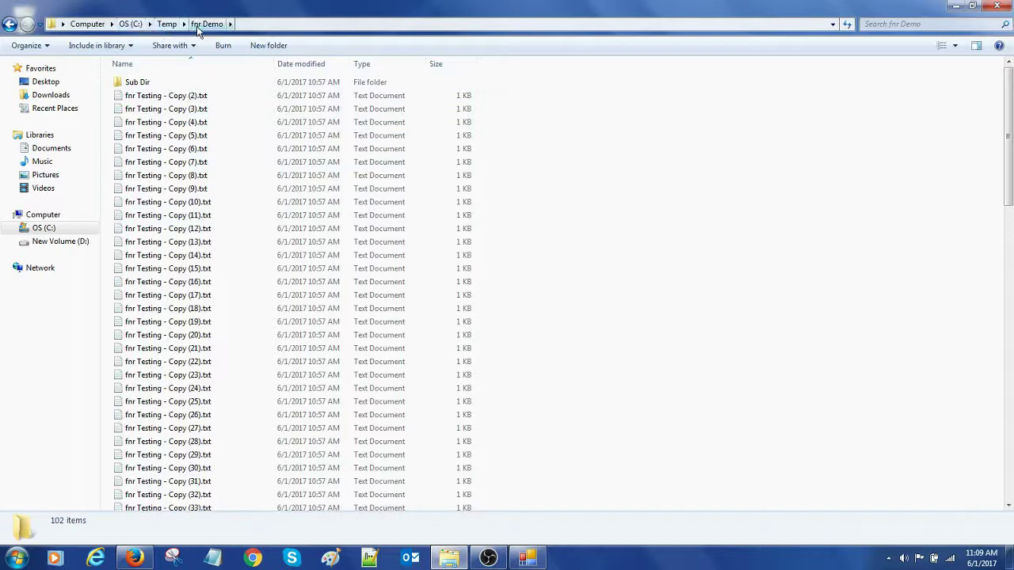
scroll(819, 358, down, 4)
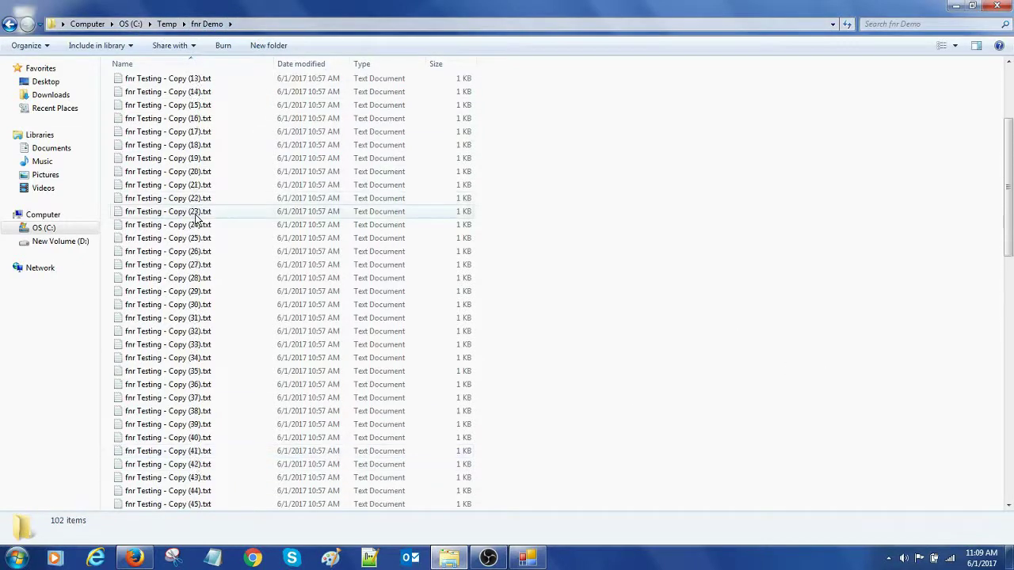
scroll(197, 220, up, 4)
double_click(146, 190)
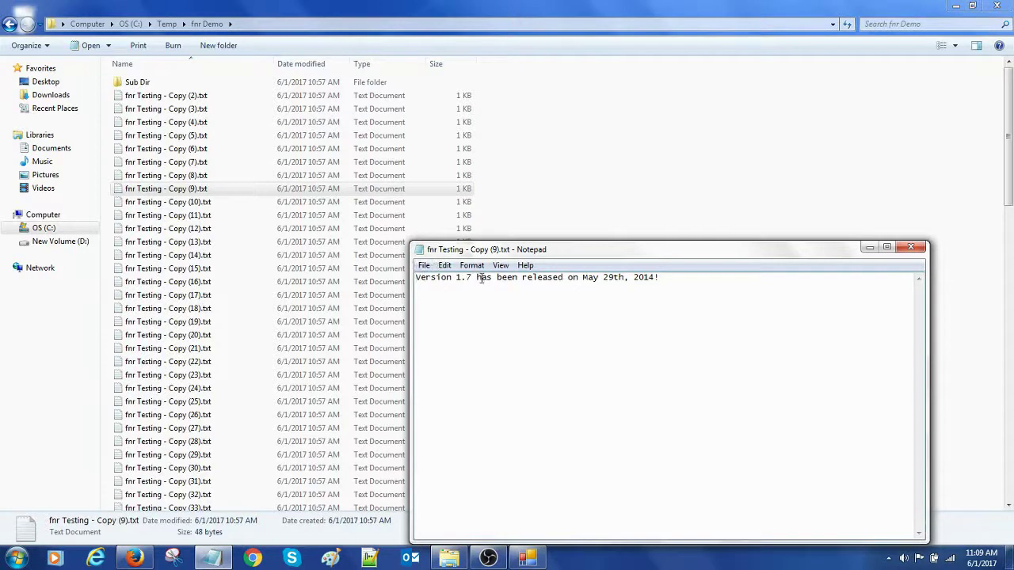
double_click(423, 252)
double_click(166, 136)
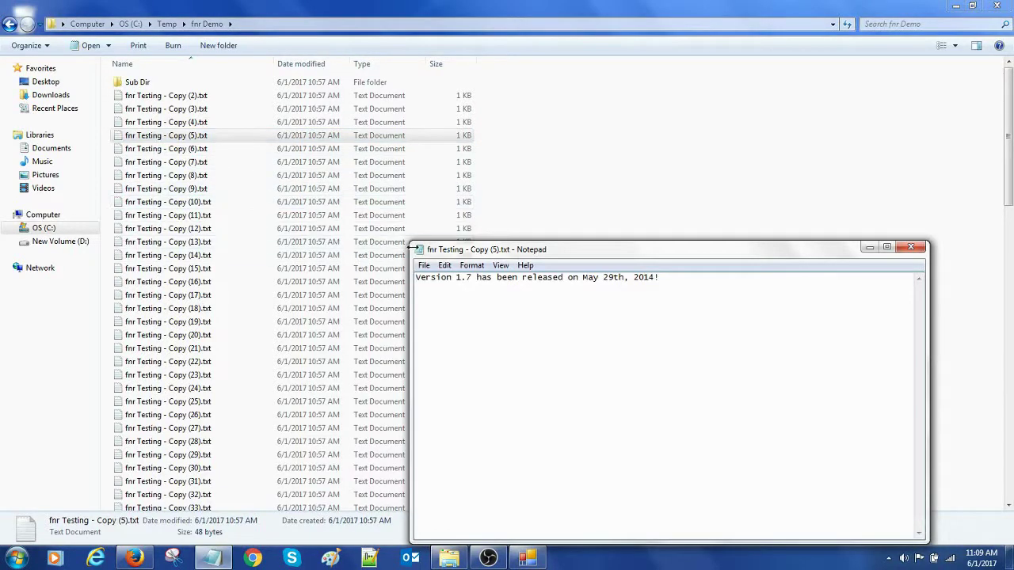
double_click(411, 249)
double_click(208, 364)
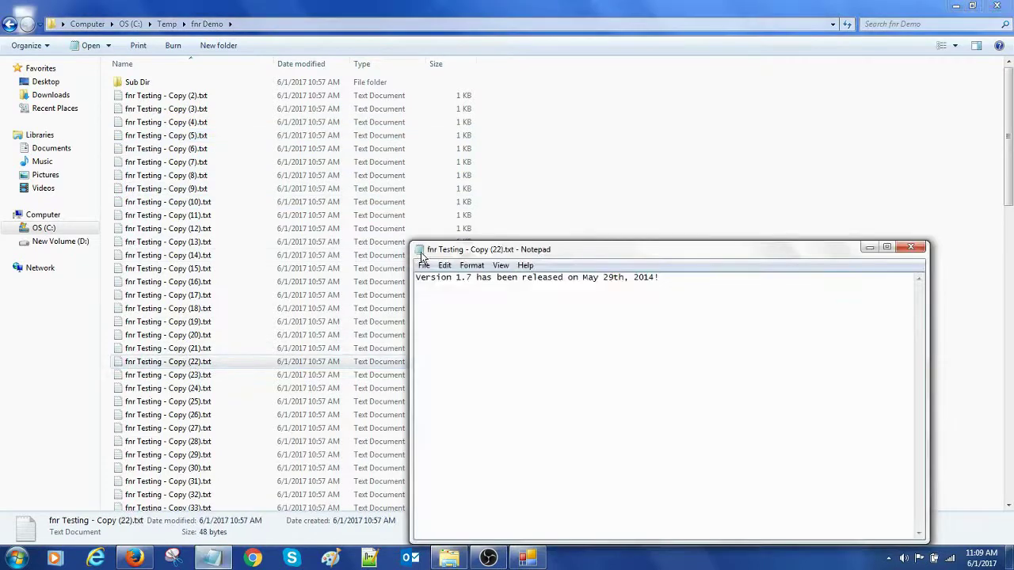
double_click(420, 254)
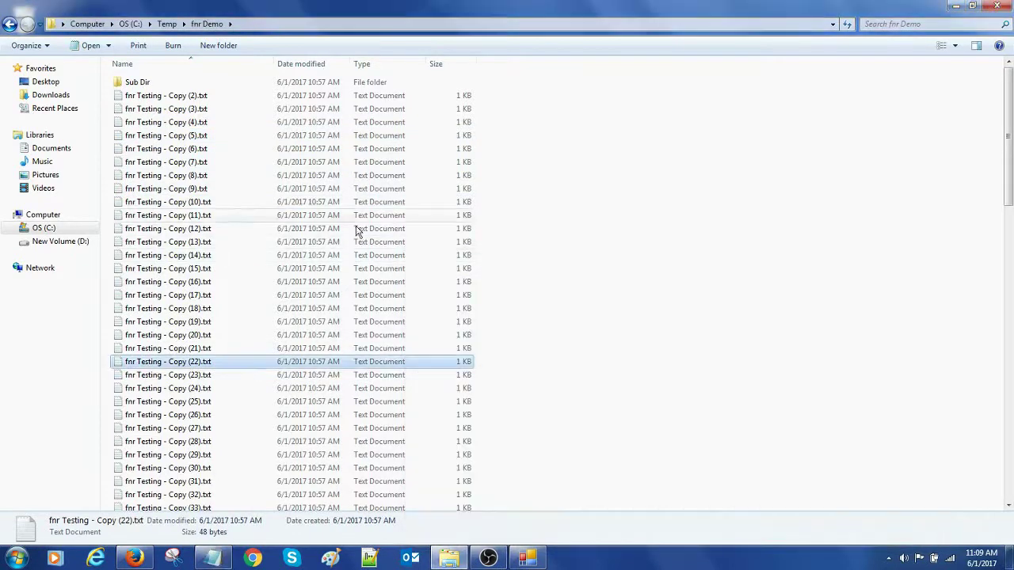
Open the Sub Dir folder and read the contents of its text files Copy (7) and Copy (22).
double_click(135, 82)
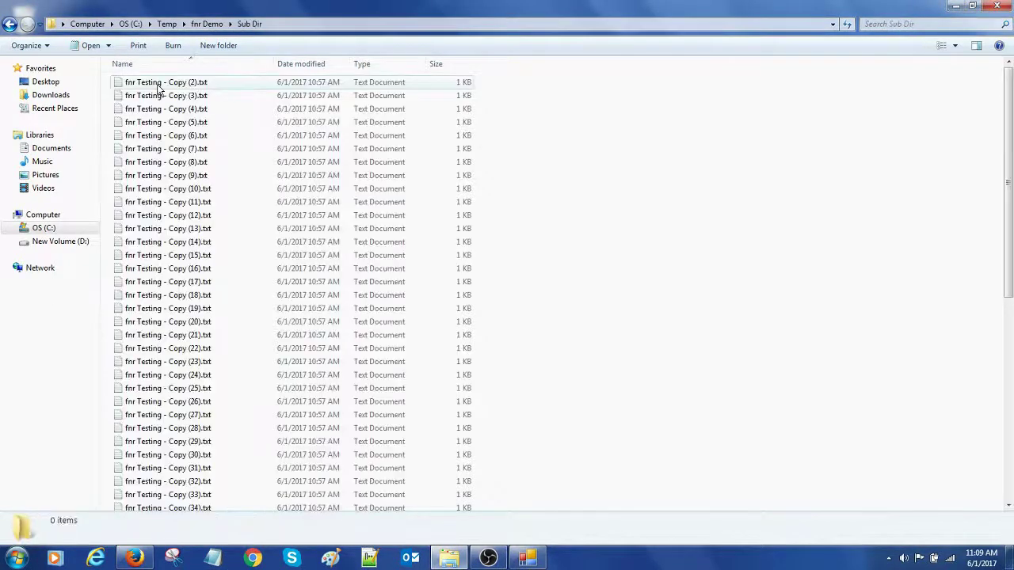
double_click(179, 150)
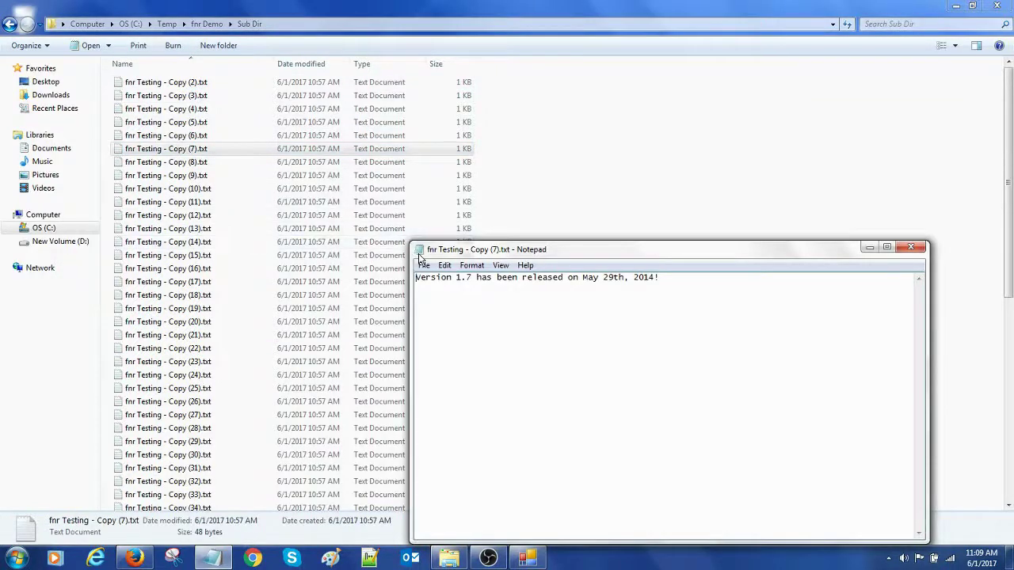
double_click(421, 252)
double_click(167, 348)
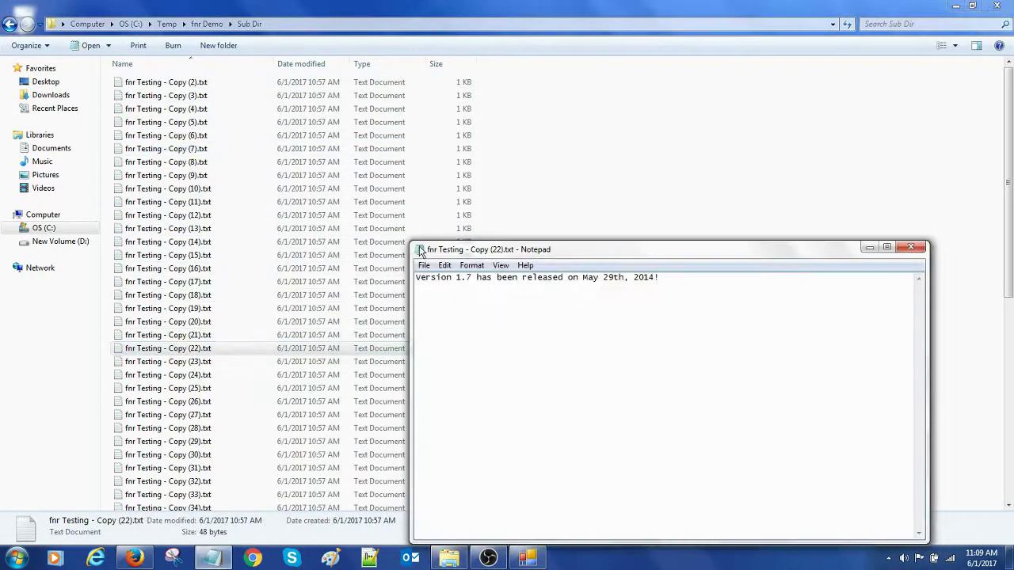
double_click(421, 252)
Check the number of items in Sub Dir and in its parent folder fnr Demo by selecting everything in each.
key(ctrl+a)
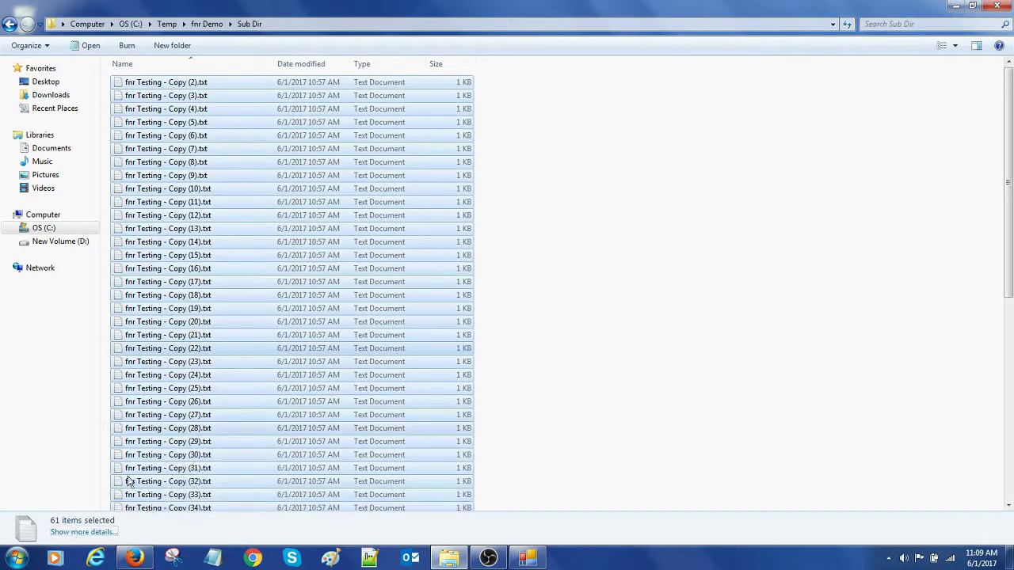
click(208, 25)
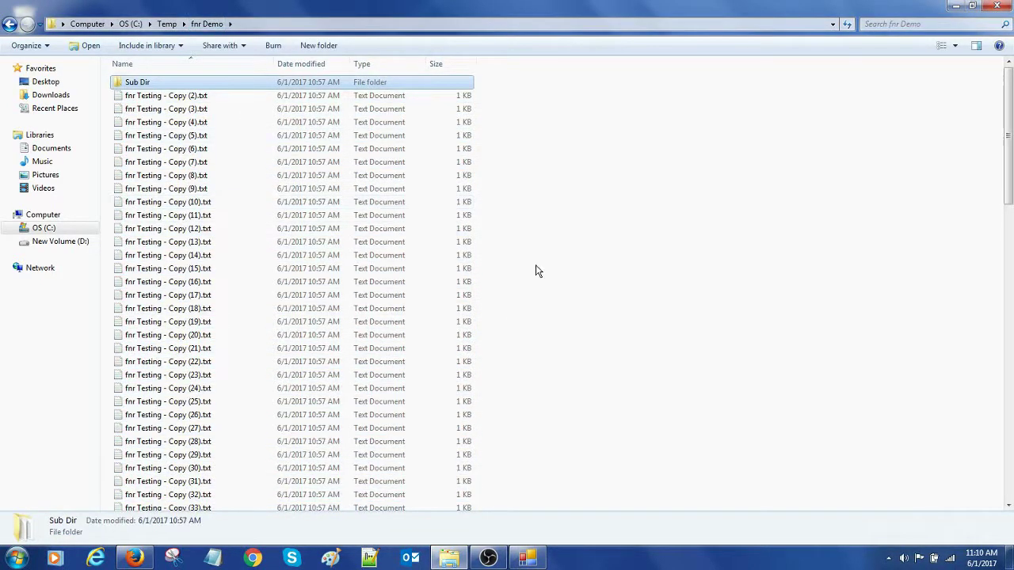
key(ctrl+a)
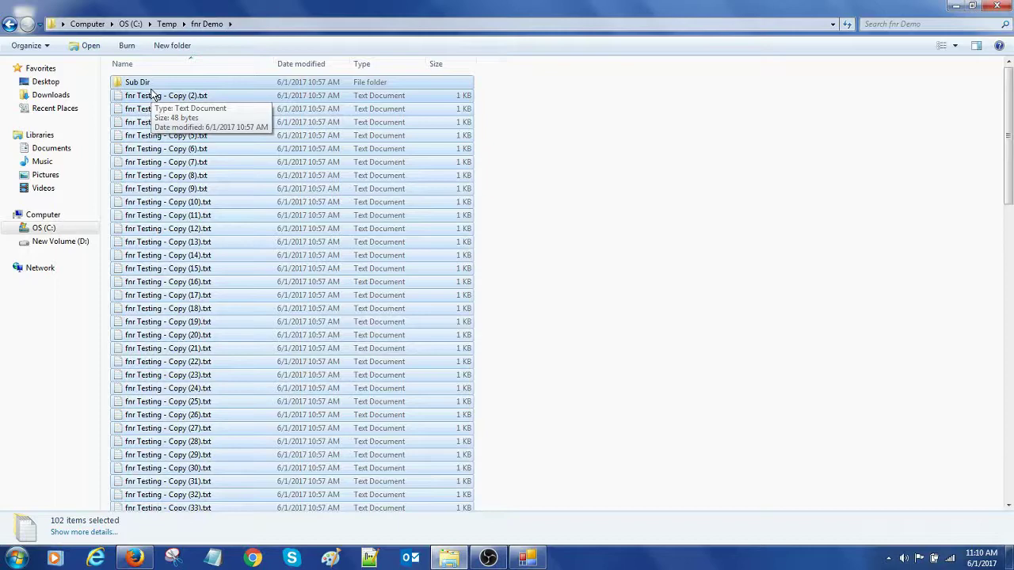
click(537, 167)
double_click(130, 84)
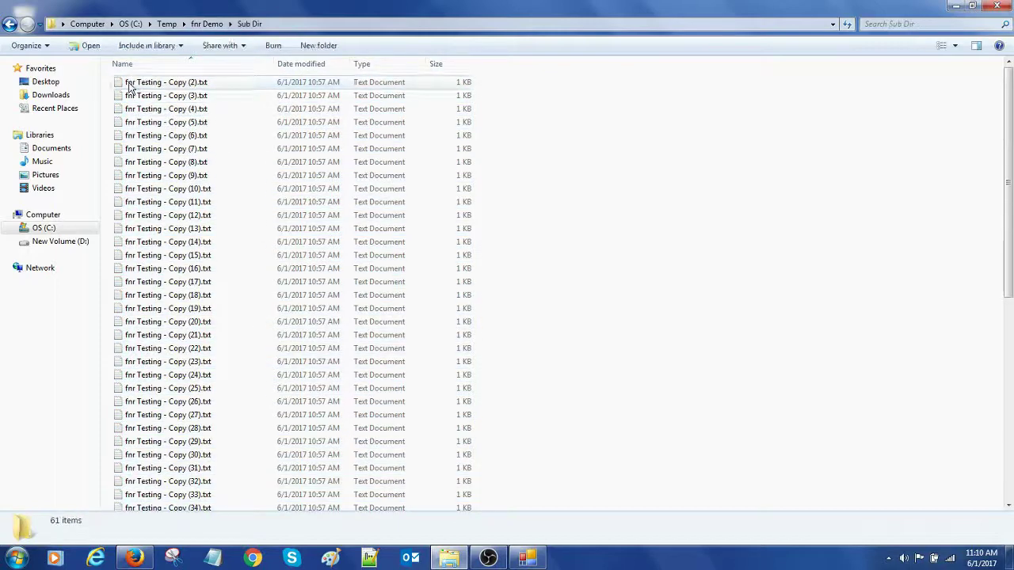
key(ctrl+a)
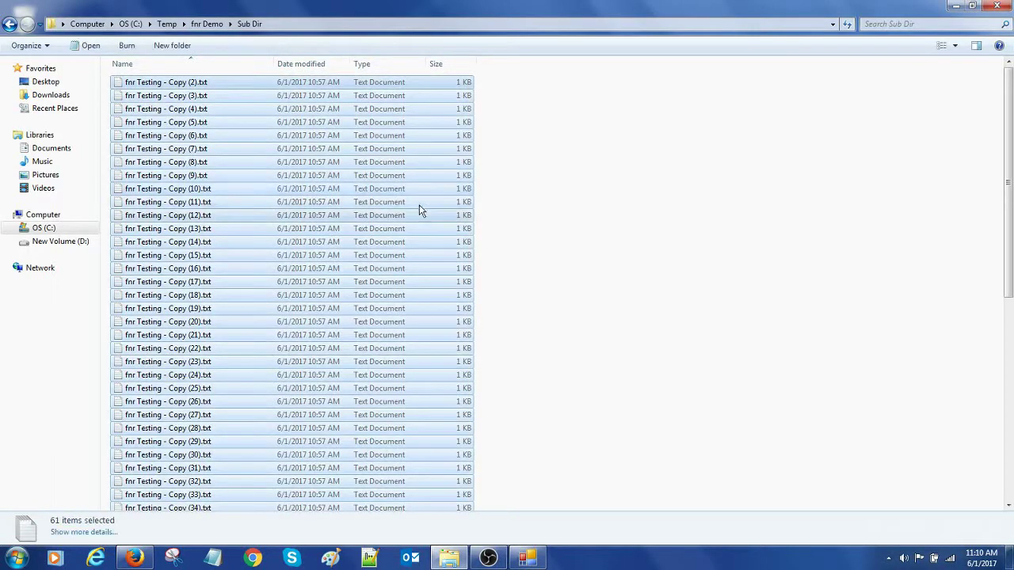
click(206, 23)
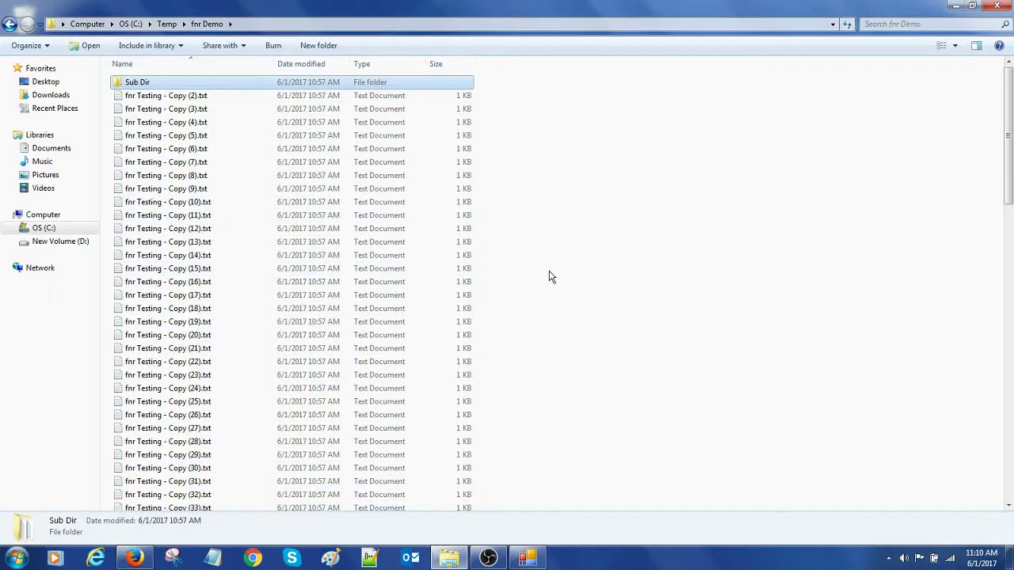
Switch to the Find and Replace tool, set the file mask to *.txt and run a find-only search for "Version 1.7".
click(527, 558)
drag(419, 175, 315, 184)
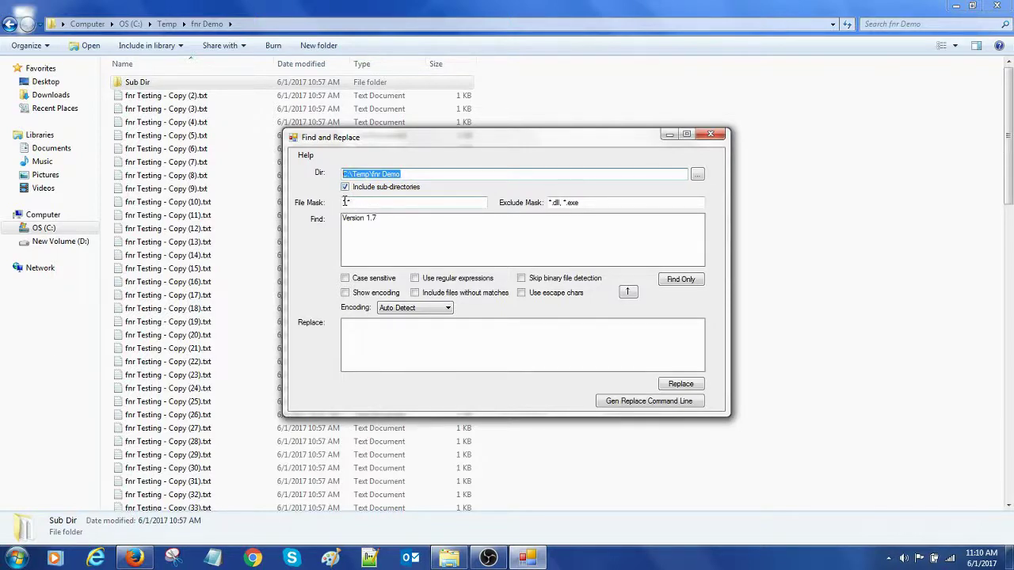
click(346, 202)
text(.txt)
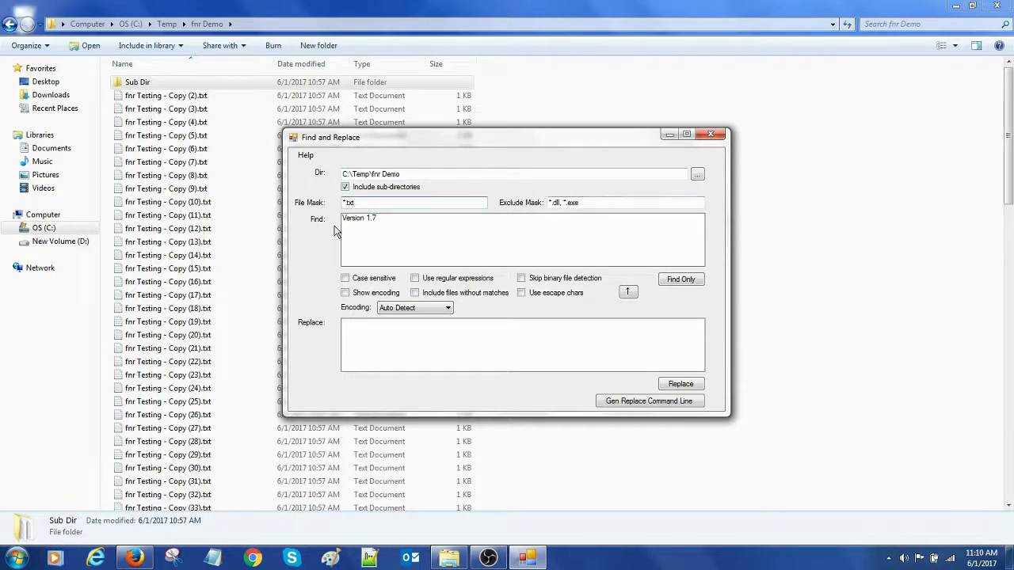
triple_click(380, 219)
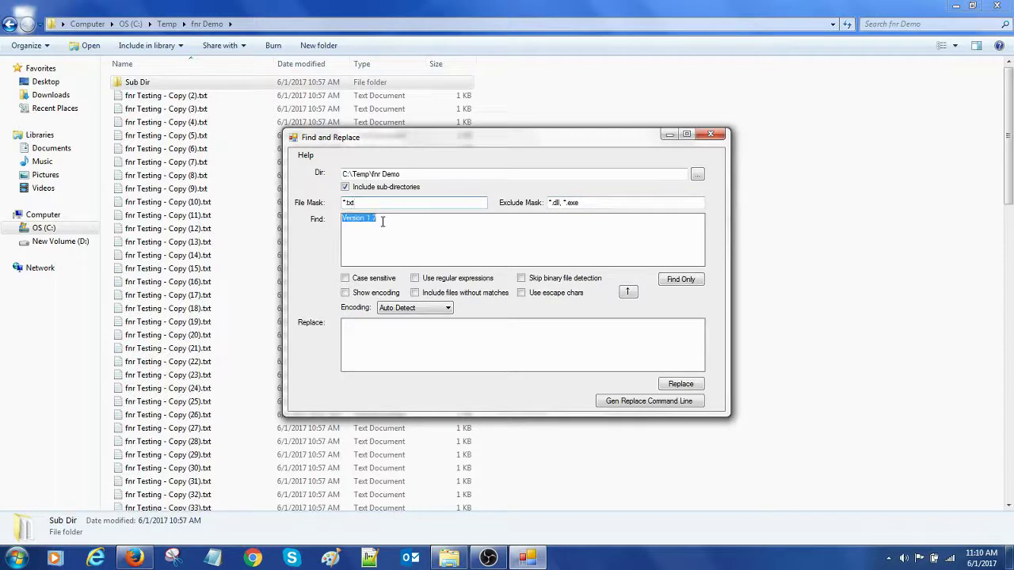
click(440, 222)
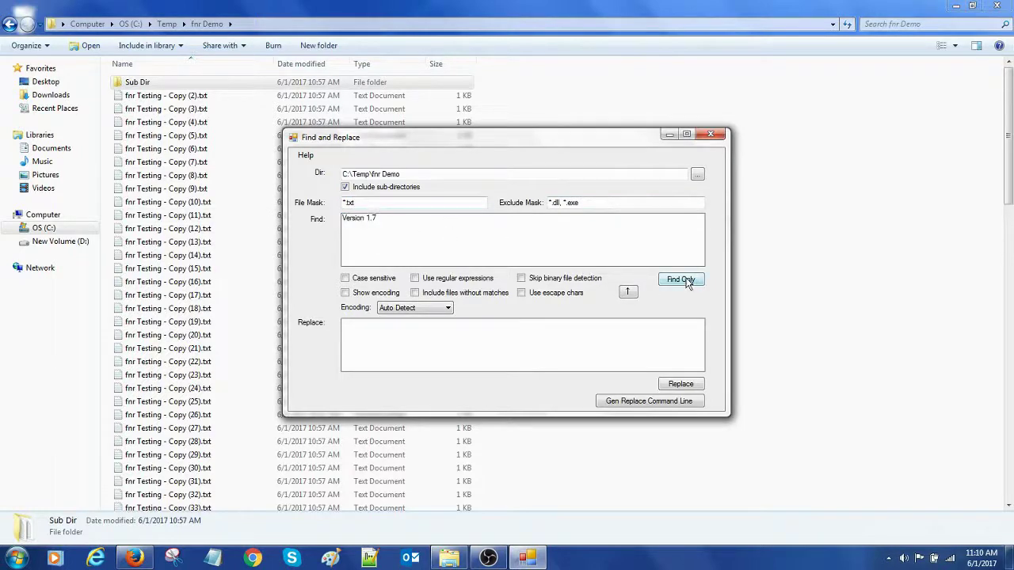
click(679, 280)
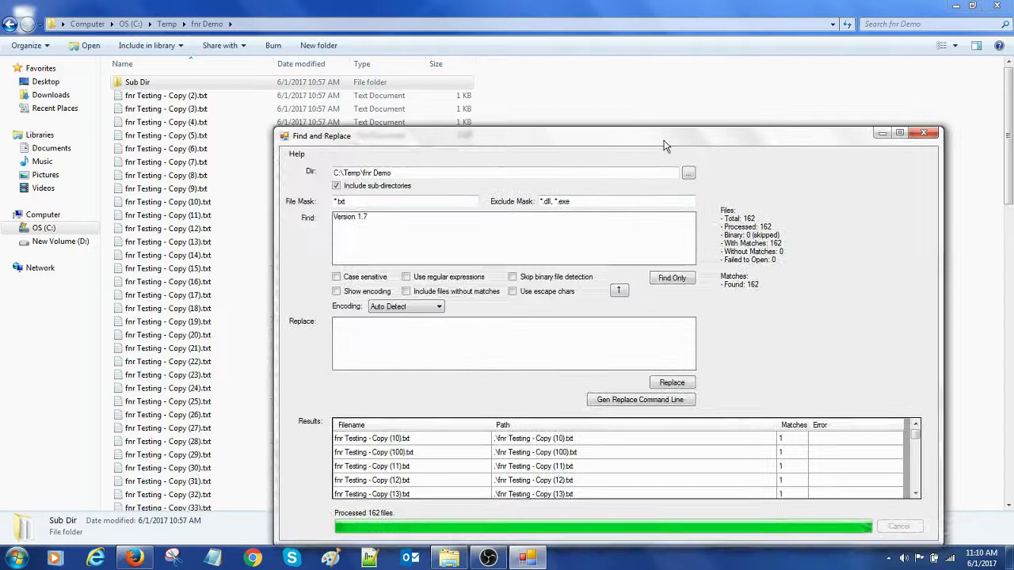
Reposition the tool window and examine the match preview of fnr Testing - Copy (10).txt.
drag(664, 145, 573, 63)
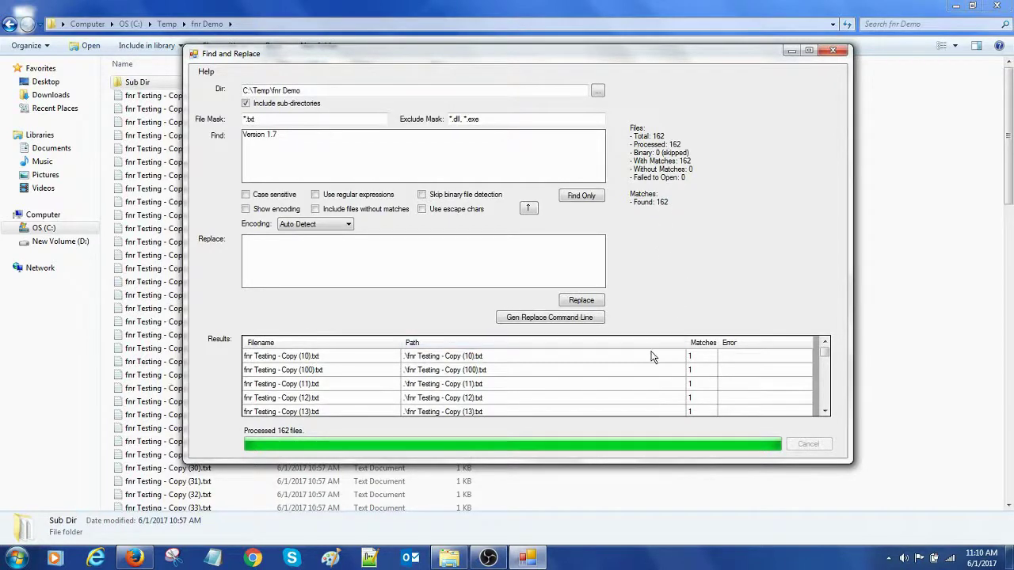
click(476, 358)
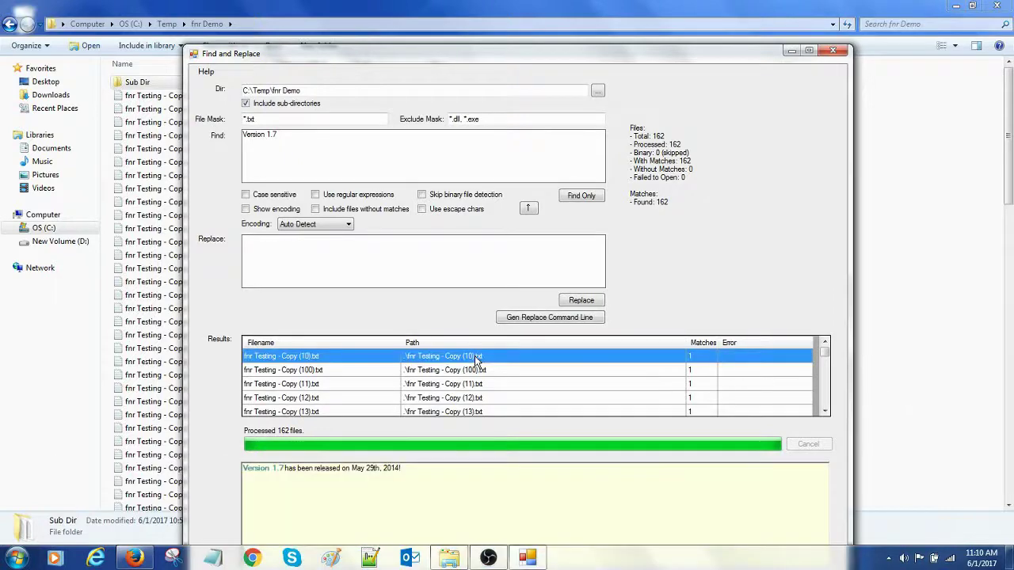
drag(539, 57, 532, 30)
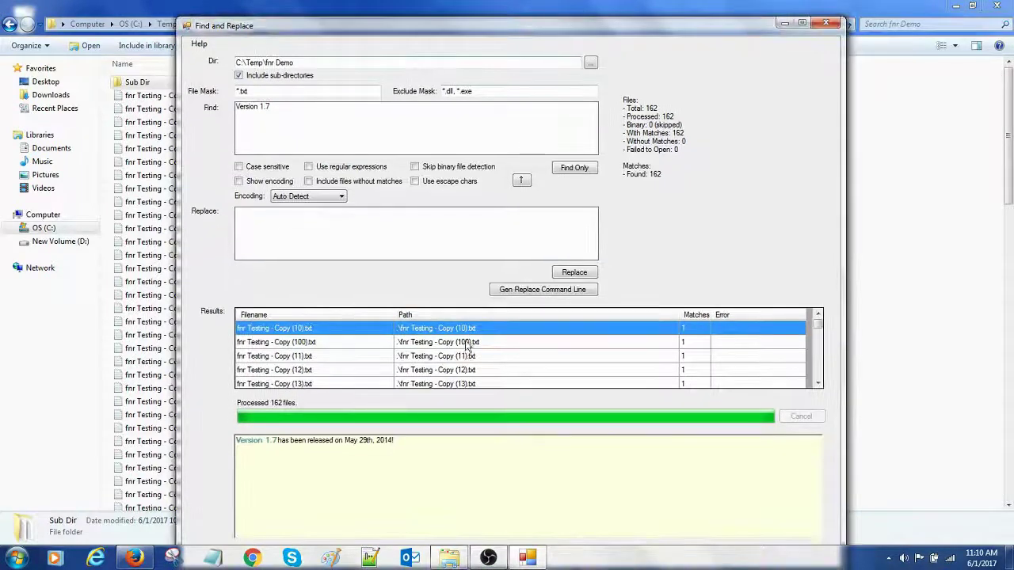
drag(409, 441, 235, 441)
click(225, 441)
click(295, 440)
Examine the match previews of several more files throughout the find results, down to fnr Testing - Copy (97).txt.
click(469, 358)
scroll(448, 370, down, 7)
click(448, 370)
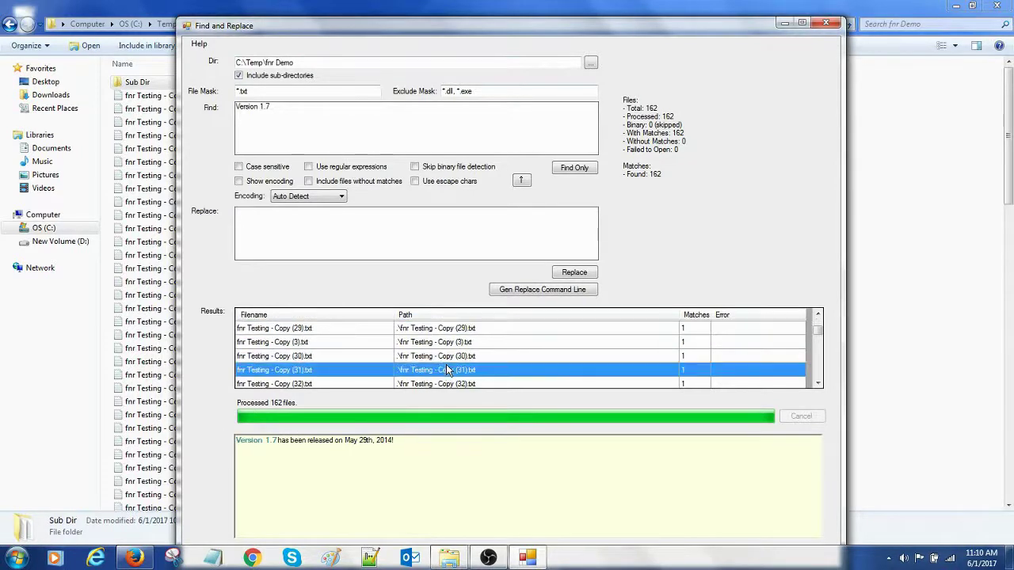
scroll(447, 370, down, 5)
click(447, 370)
scroll(448, 370, down, 5)
click(447, 370)
scroll(448, 370, down, 5)
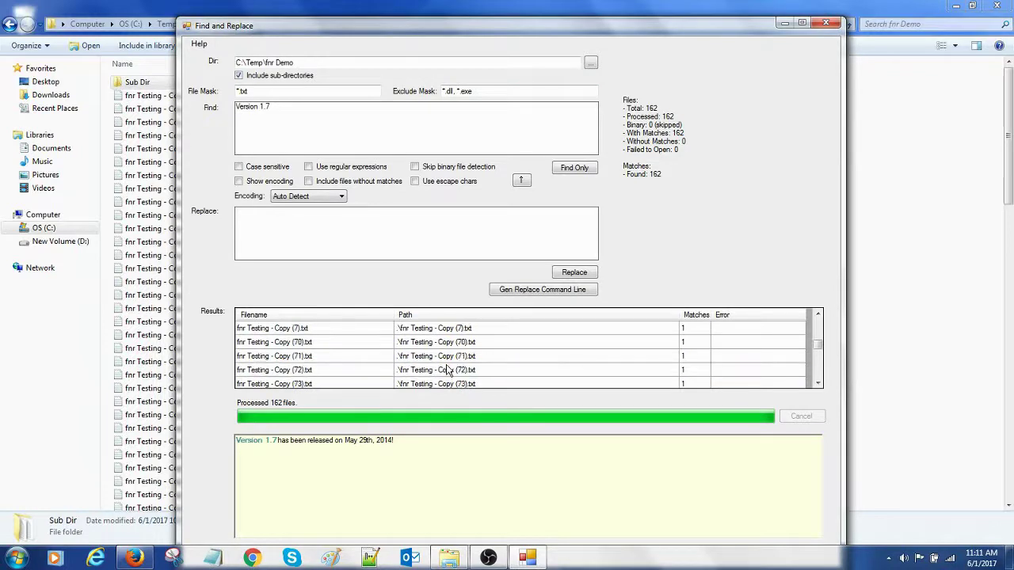
click(448, 370)
scroll(448, 370, down, 5)
click(448, 370)
scroll(448, 370, down, 5)
click(448, 370)
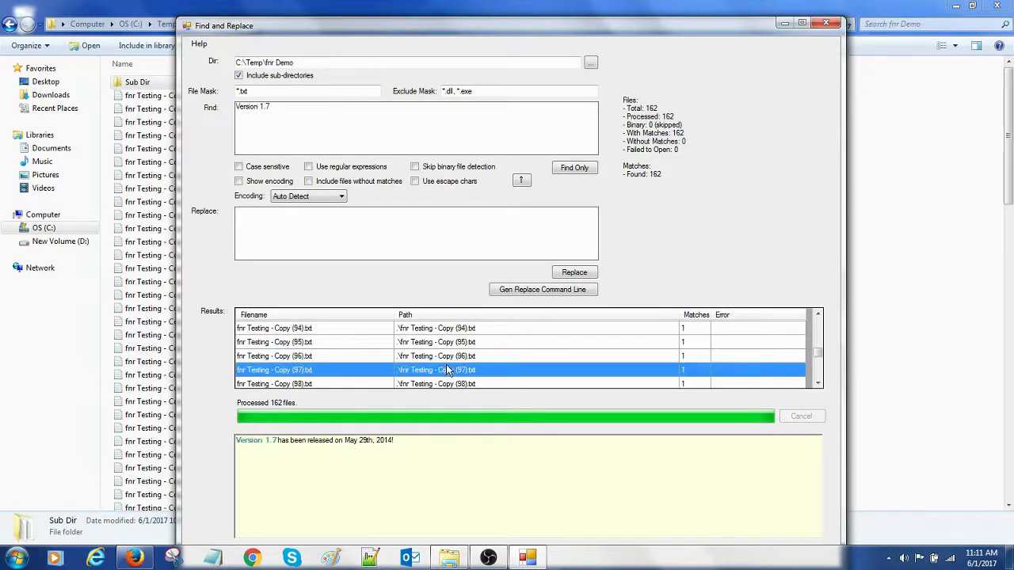
Enter "Version 1.7.xxxxxx" as the replacement for "Version 1.7" and replace it in all matching files.
click(297, 221)
drag(306, 114, 170, 120)
key(ctrl+c)
click(264, 221)
key(ctrl+v)
text(.xx)
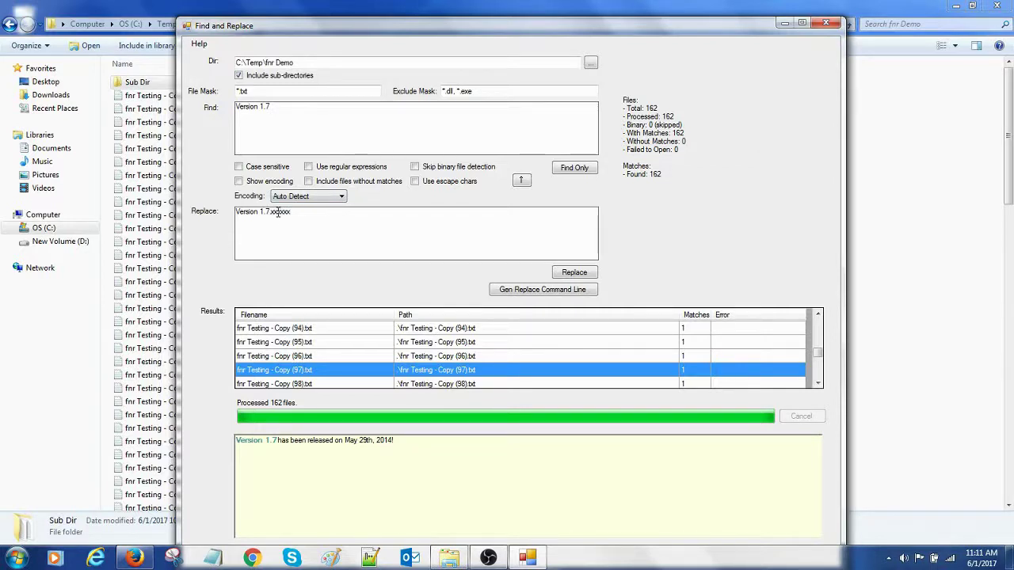
click(578, 275)
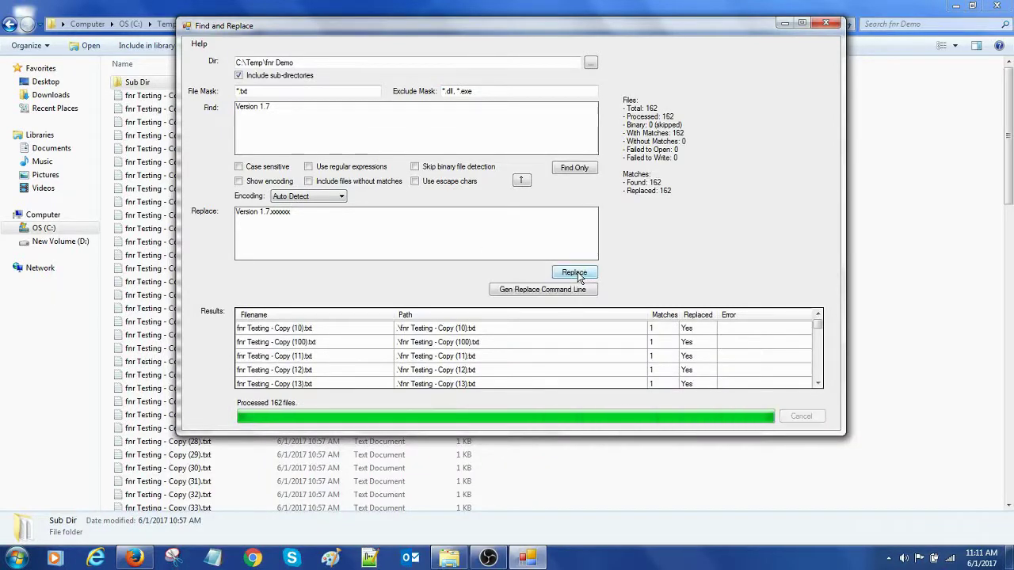
Examine the replaced text in the previews of several result files, including Copy (13) and Copy (77).
click(443, 342)
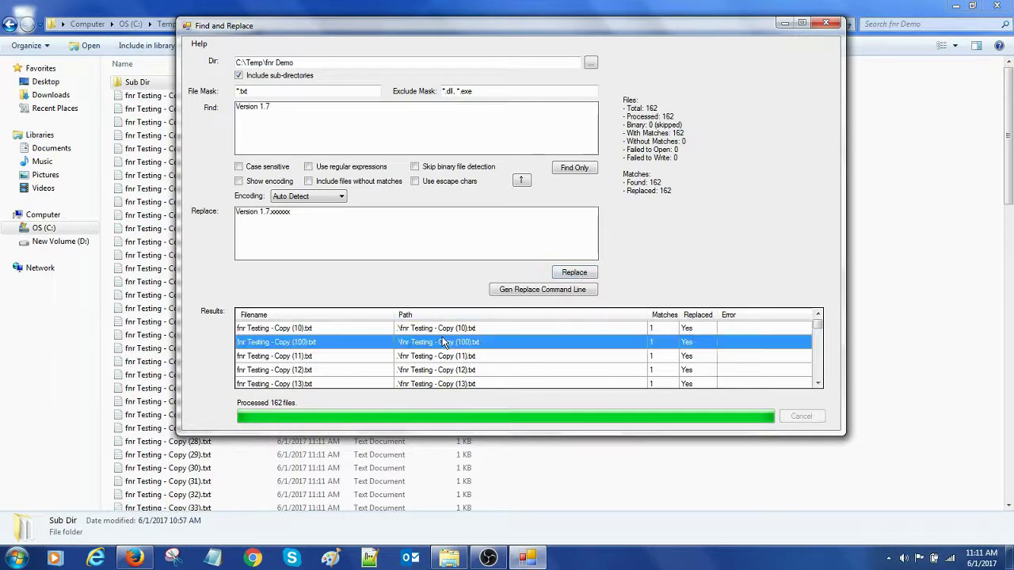
click(444, 358)
click(438, 383)
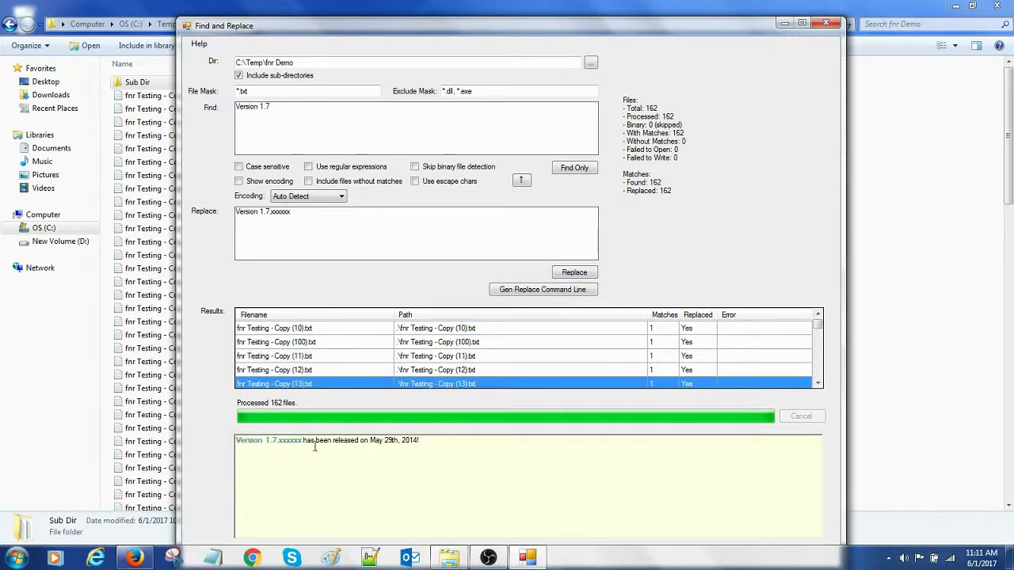
drag(303, 440, 224, 442)
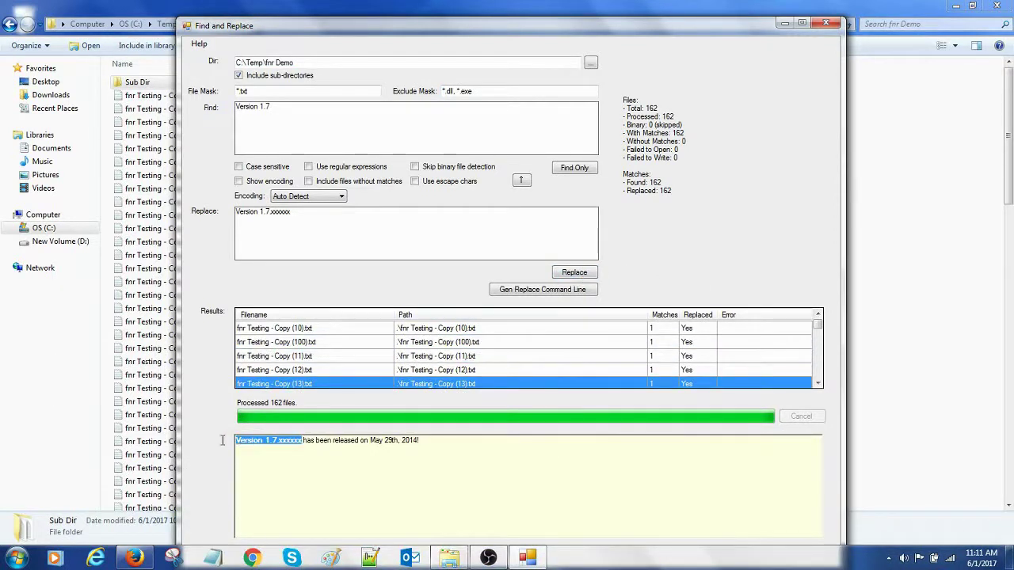
click(464, 358)
scroll(466, 358, down, 15)
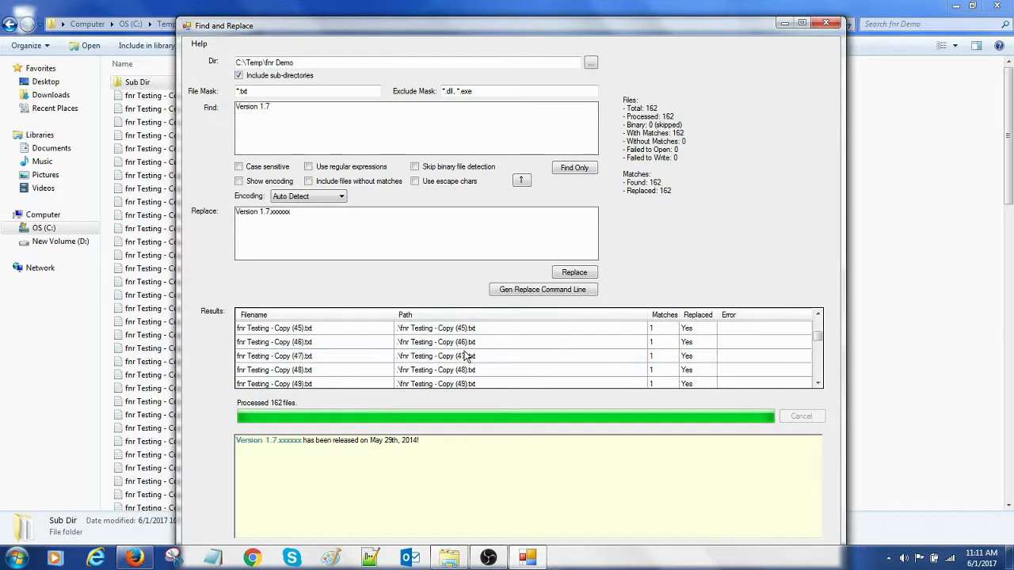
click(465, 358)
scroll(466, 358, down, 5)
click(466, 358)
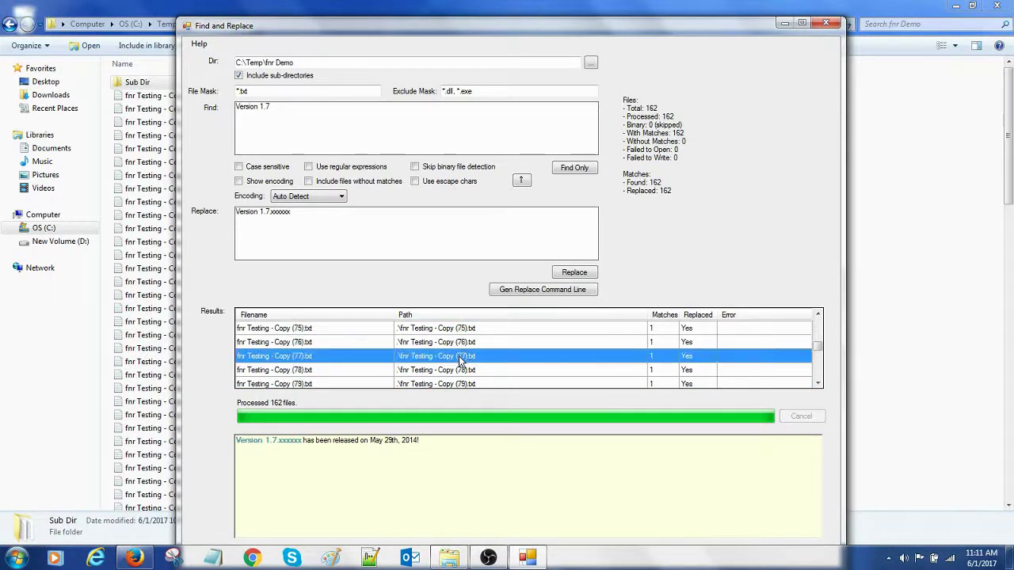
drag(300, 440, 221, 441)
Return to the fnr Demo folder and check the replaced text in files Copy (14) and Copy (21) in Notepad.
click(866, 257)
double_click(168, 255)
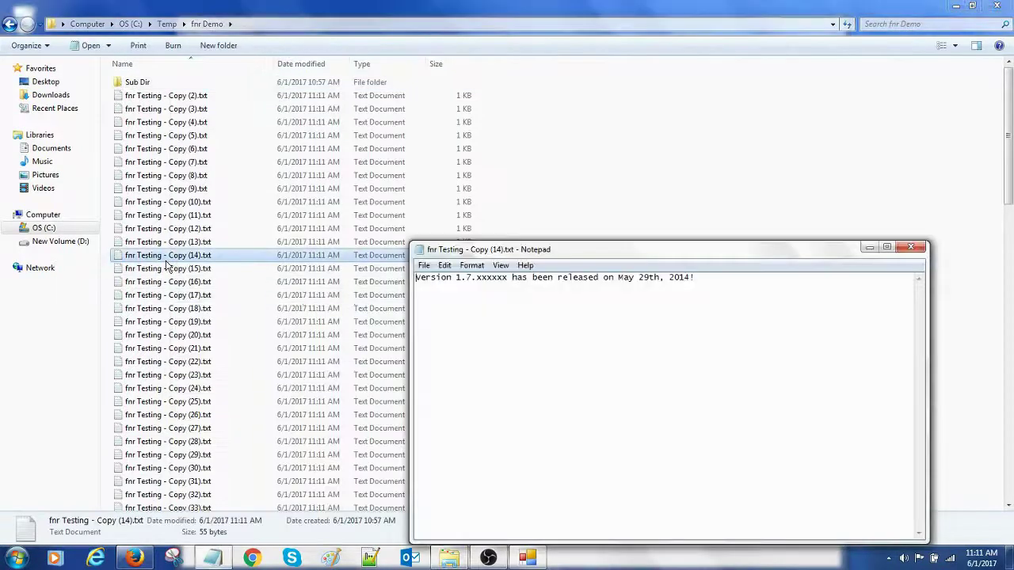
drag(511, 277, 420, 278)
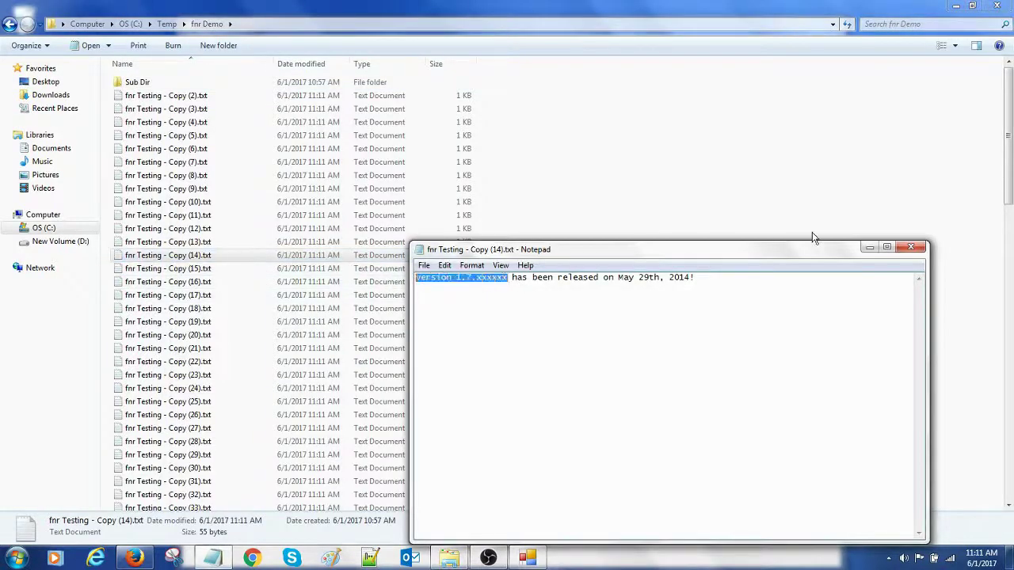
click(911, 246)
double_click(205, 348)
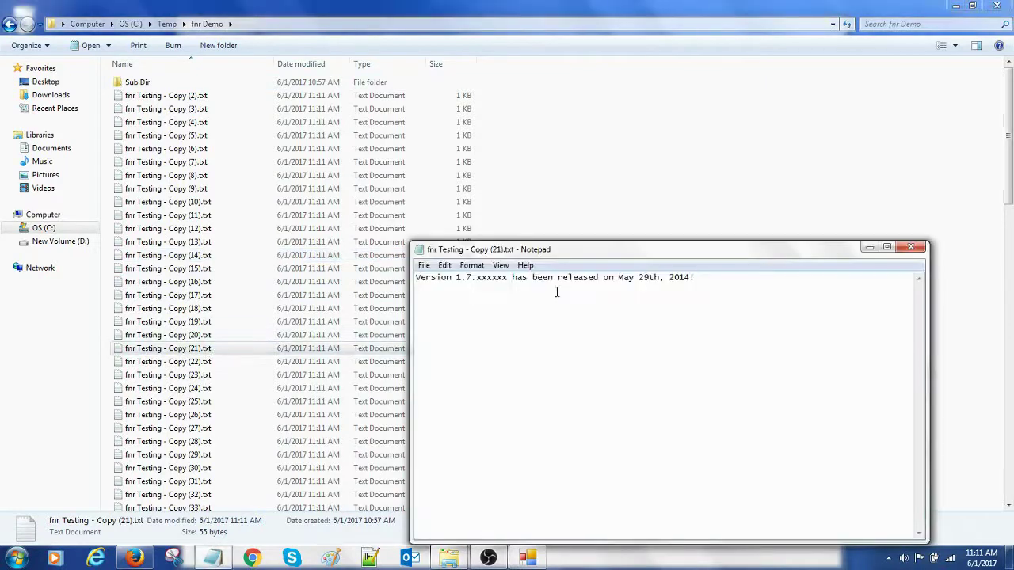
drag(511, 277, 417, 277)
click(910, 246)
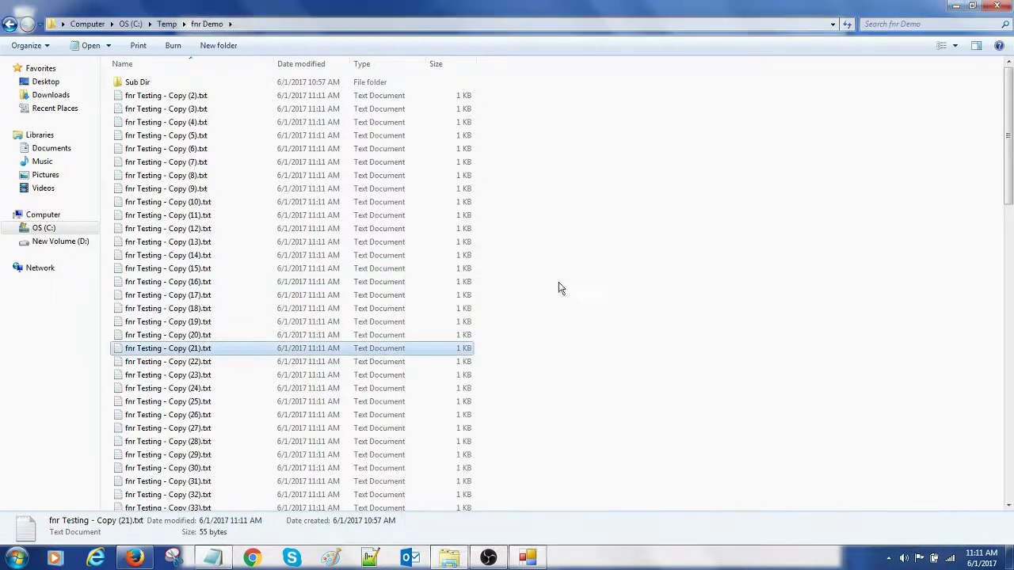
scroll(302, 342, down, 4)
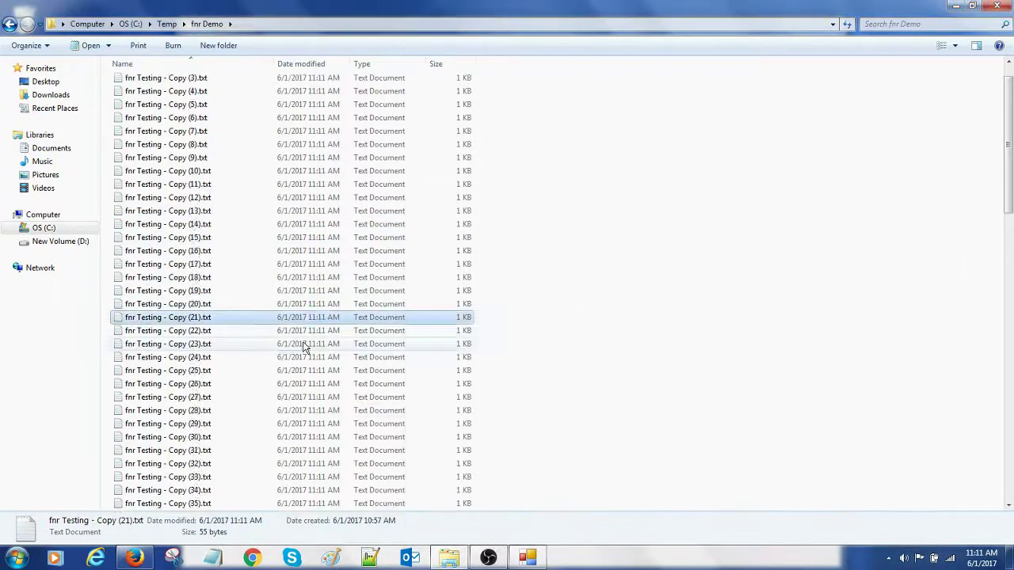
Bring the Find and Replace tool back up, and switch to its project page in Firefox.
click(529, 559)
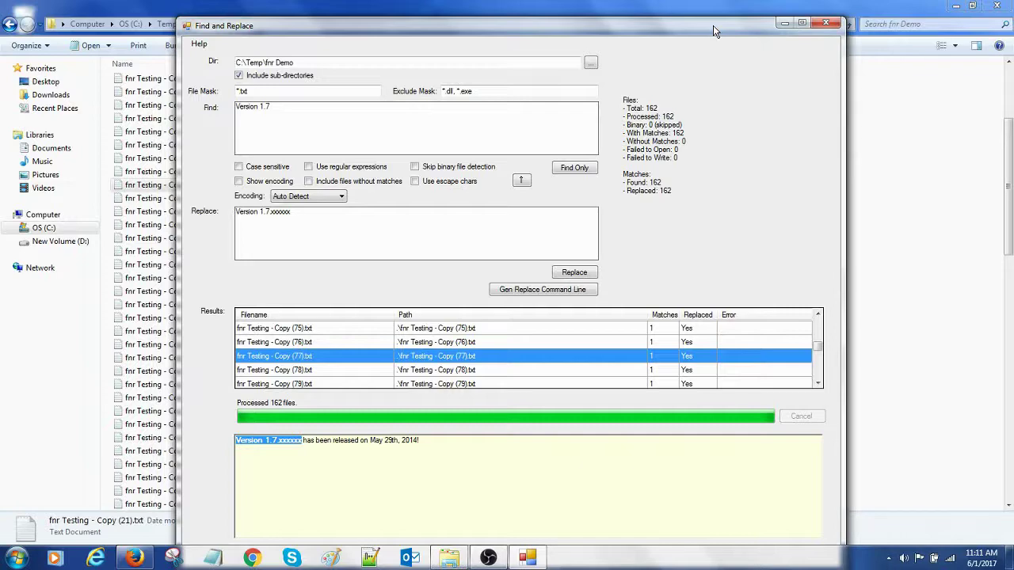
click(135, 558)
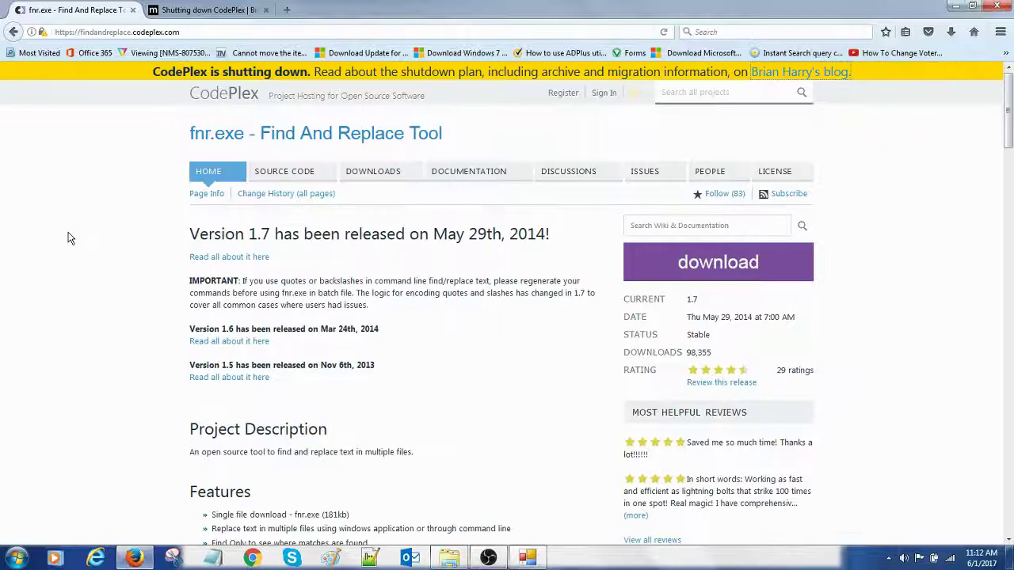